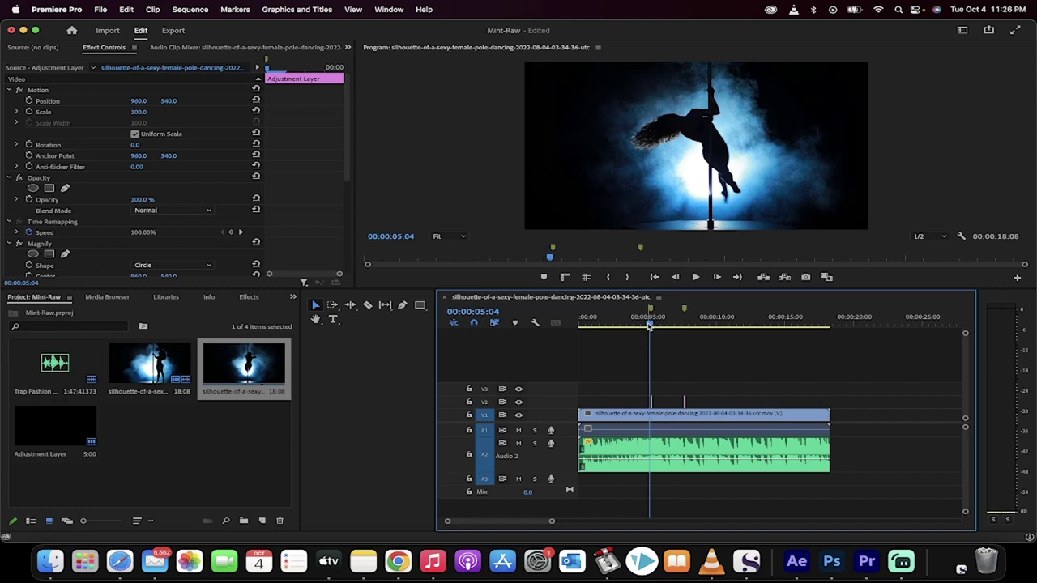
# Preview the existing sequence, then delete it along with its adjustment layer.
pyautogui.press('space')
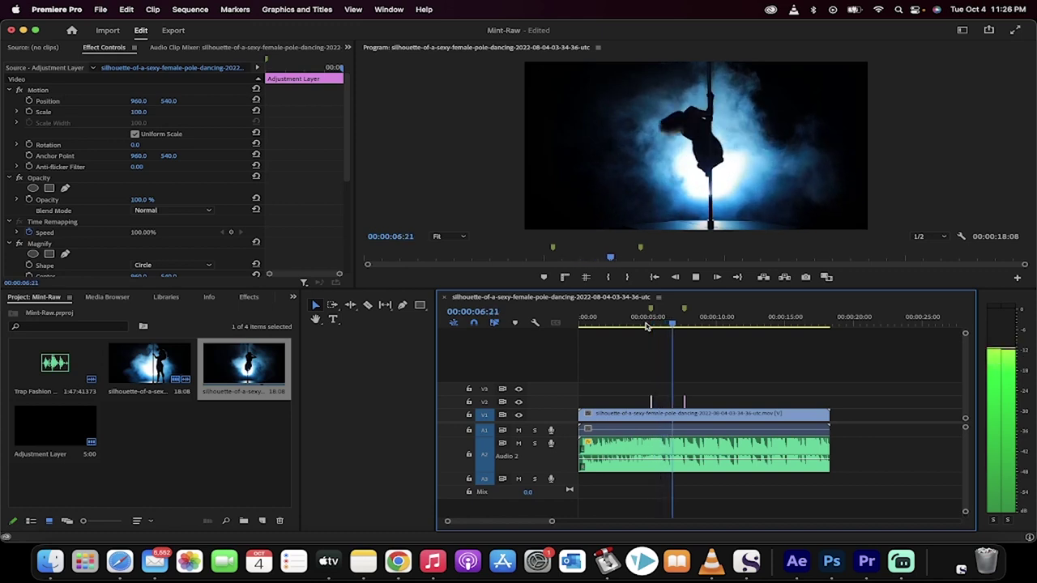
pyautogui.press('space')
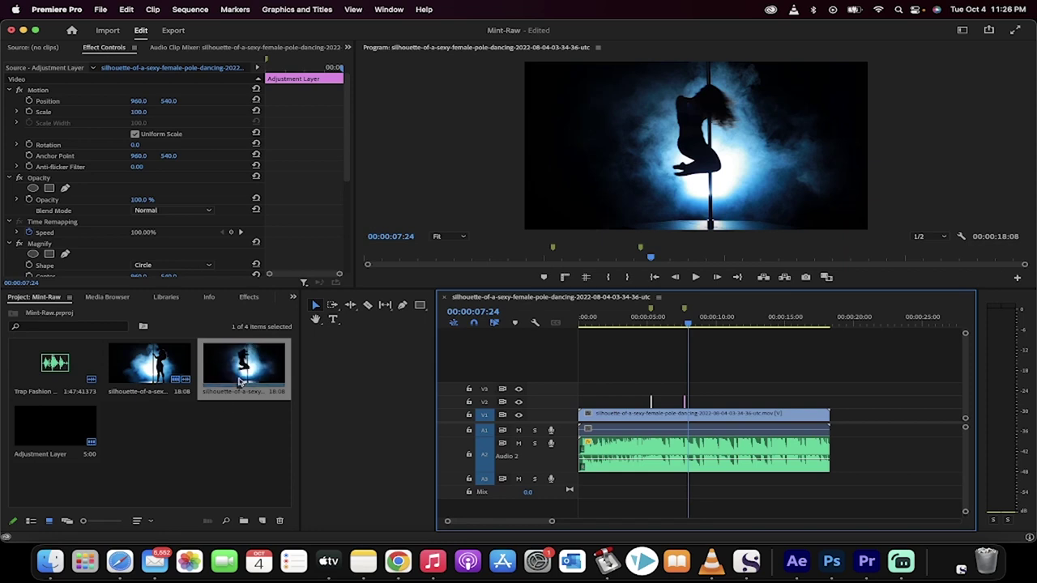
pyautogui.keyDown('super'); pyautogui.click(81, 435); pyautogui.keyUp('super')
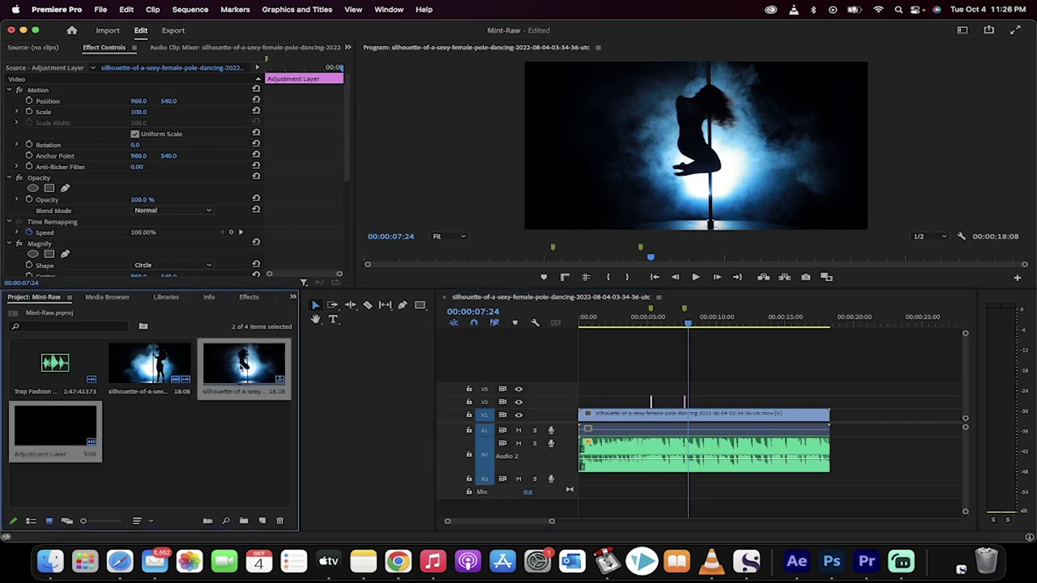
pyautogui.press('Delete')
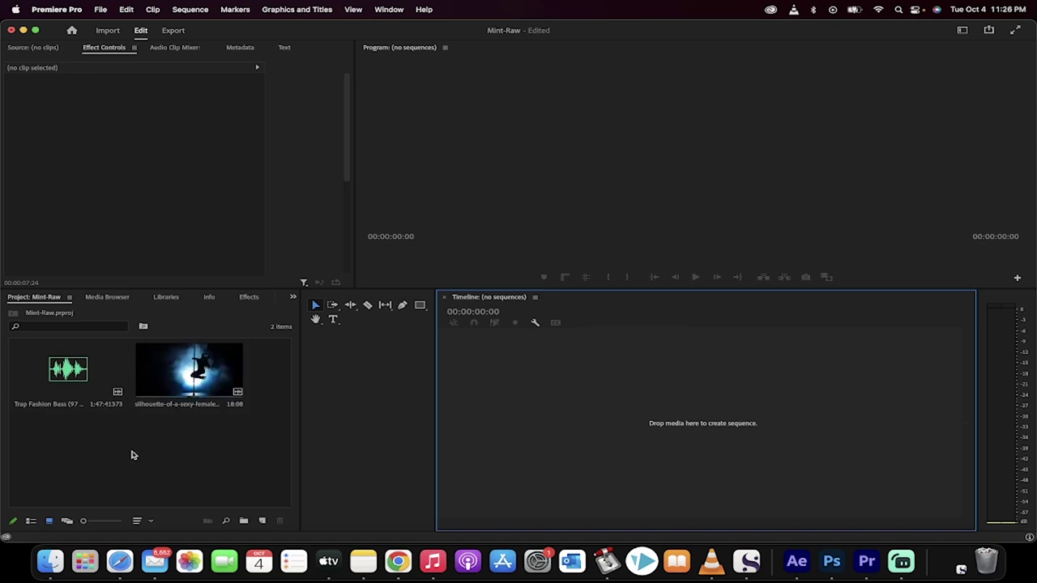
# Build a new sequence from the silhouette clip and add the Trap Fashion music at its start.
pyautogui.moveTo(201, 397); pyautogui.dragTo(528, 415)
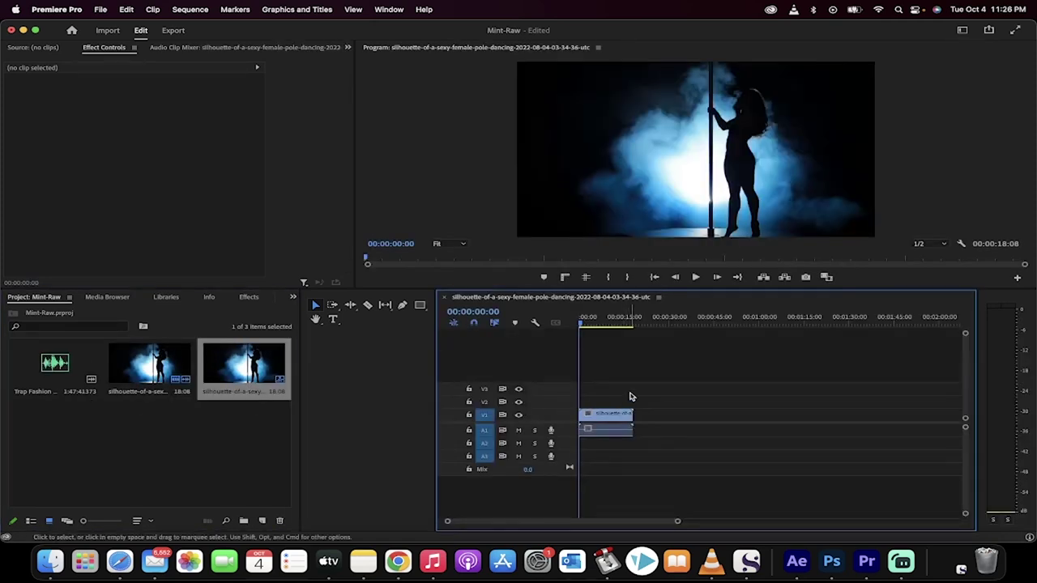
pyautogui.press('=')
pyautogui.press('=')
pyautogui.press('=')
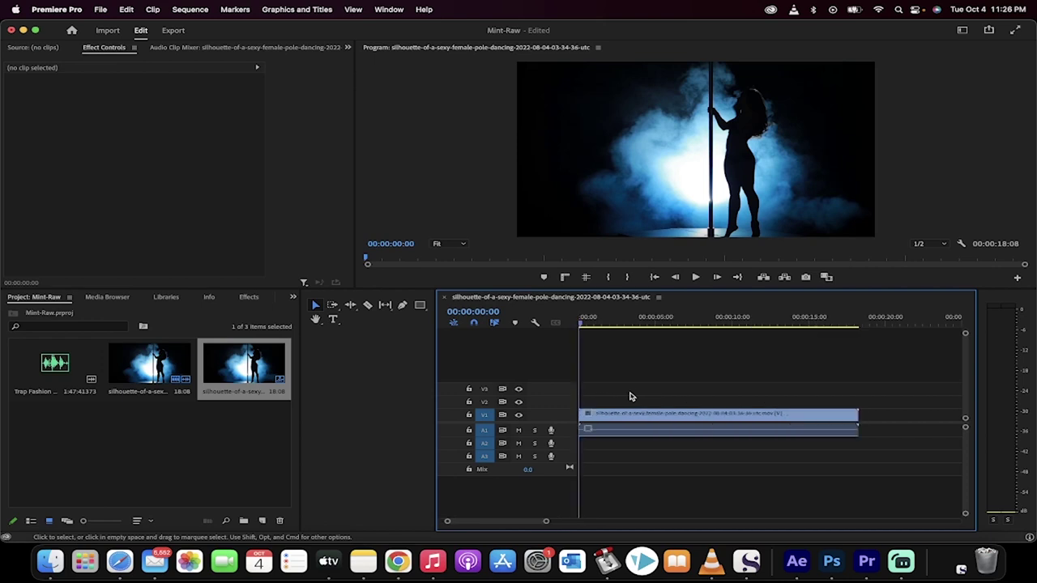
pyautogui.click(214, 446)
pyautogui.click(81, 377)
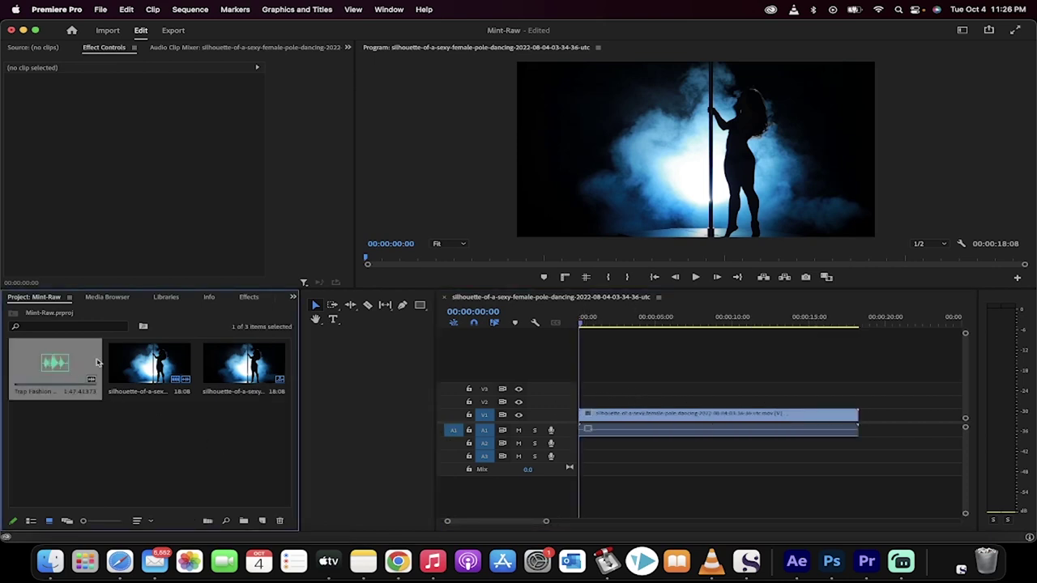
pyautogui.moveTo(52, 364); pyautogui.dragTo(590, 448)
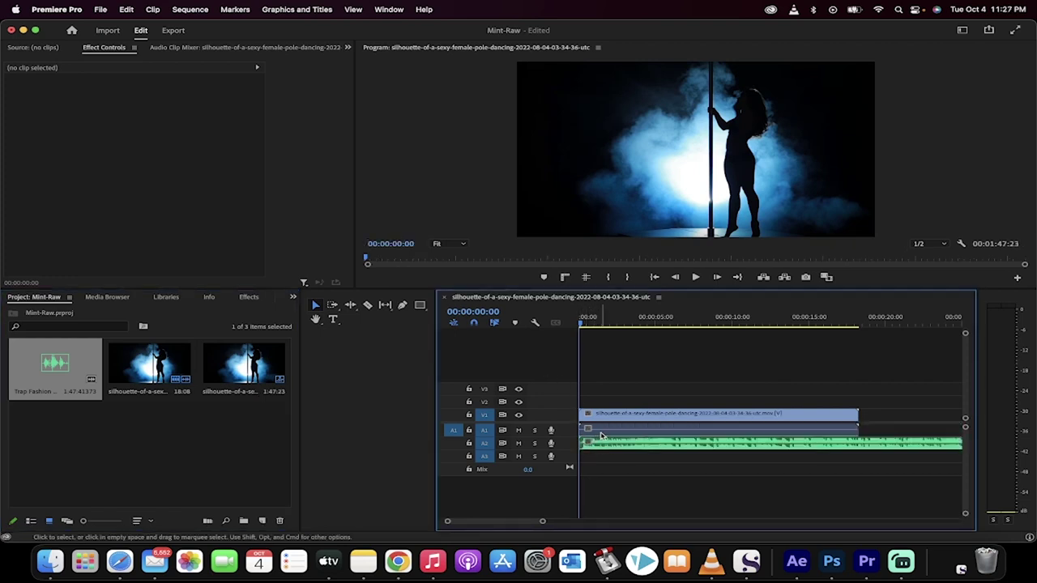
pyautogui.click(600, 431)
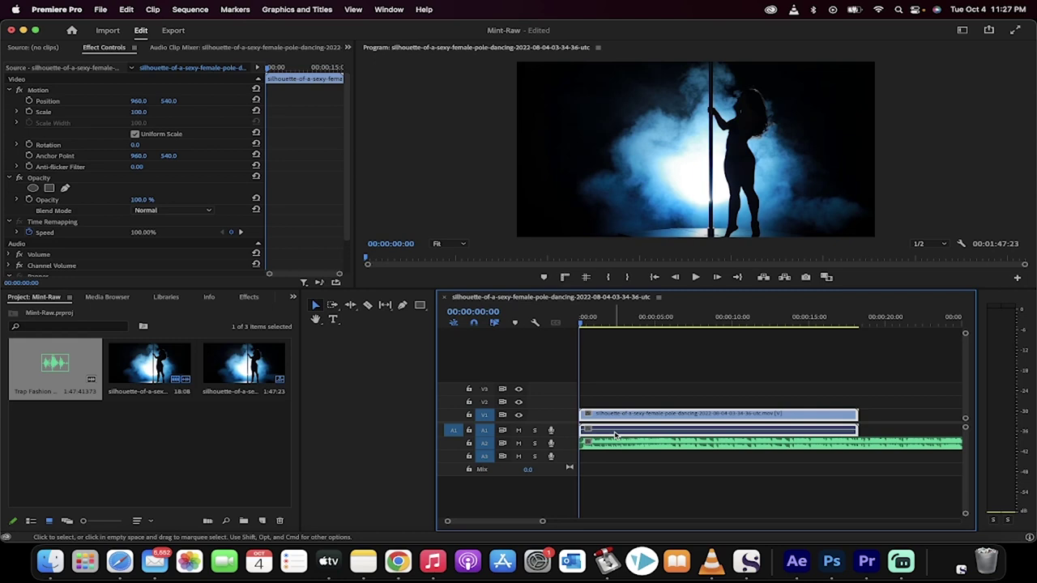
# Unlink the dance clip's audio from its video and delete the original audio.
pyautogui.rightClick(615, 435)
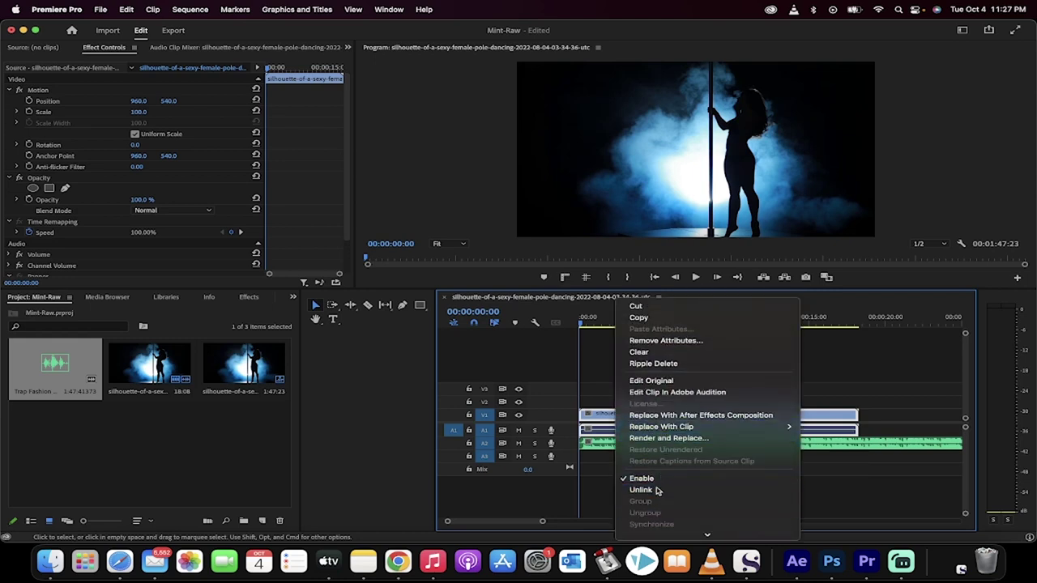
pyautogui.click(641, 490)
pyautogui.click(625, 435)
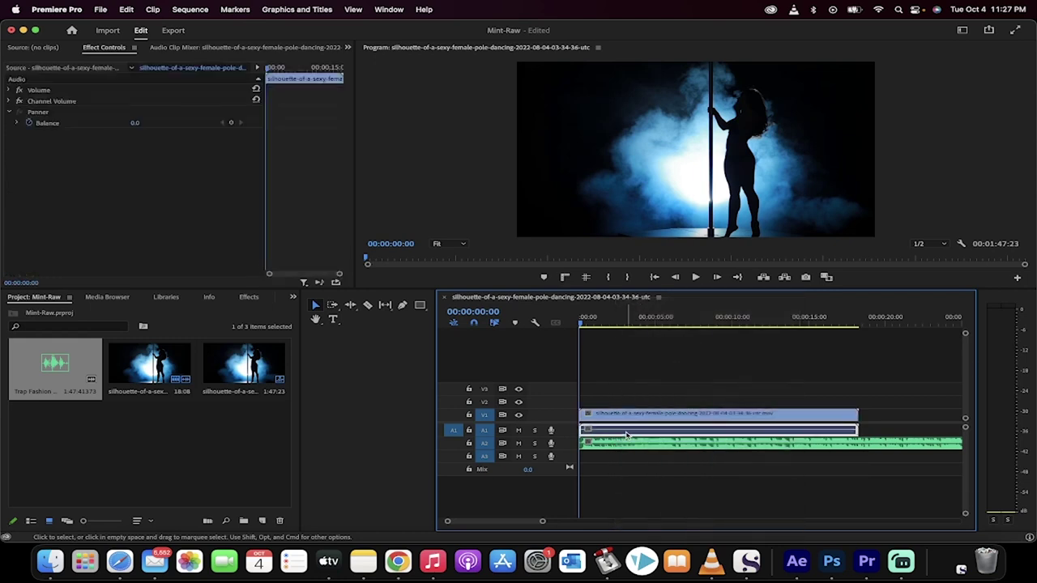
pyautogui.press('Delete')
pyautogui.click(614, 445)
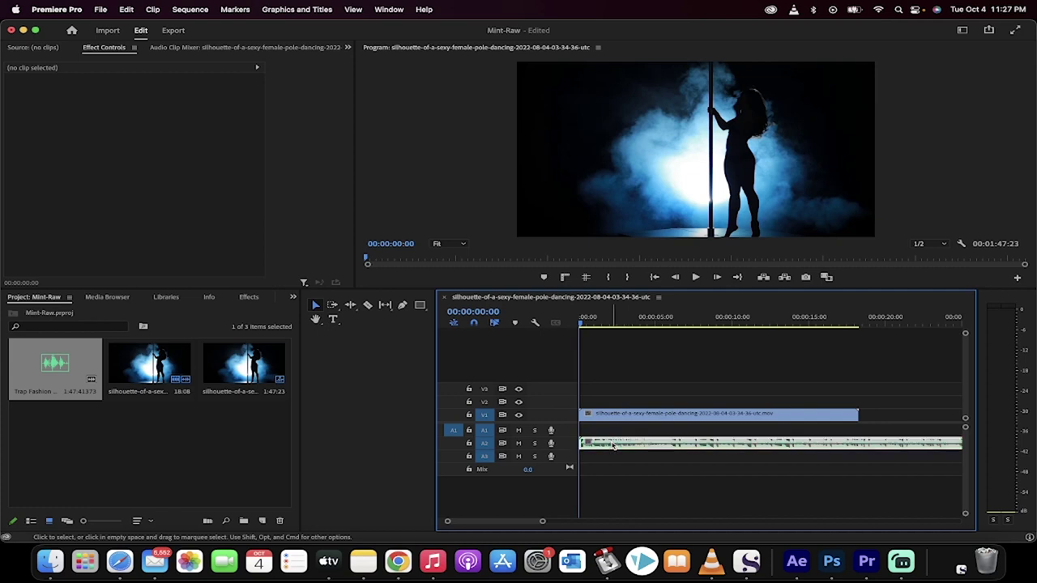
# Move the Trap Fashion music onto A1, enlarge that track, and drag its volume to -12 dB.
pyautogui.moveTo(613, 445); pyautogui.dragTo(614, 437)
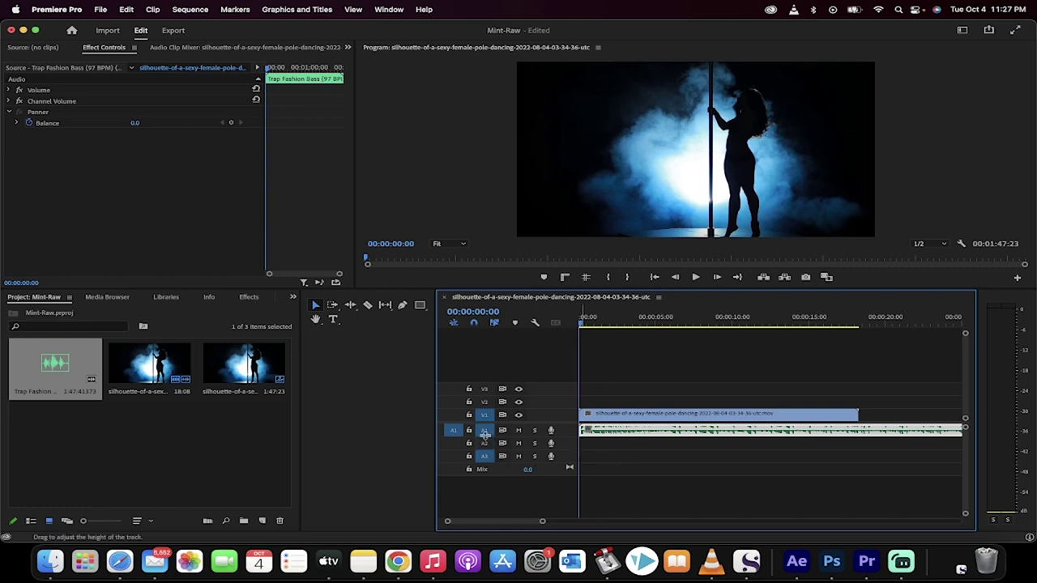
pyautogui.moveTo(484, 435); pyautogui.dragTo(485, 459)
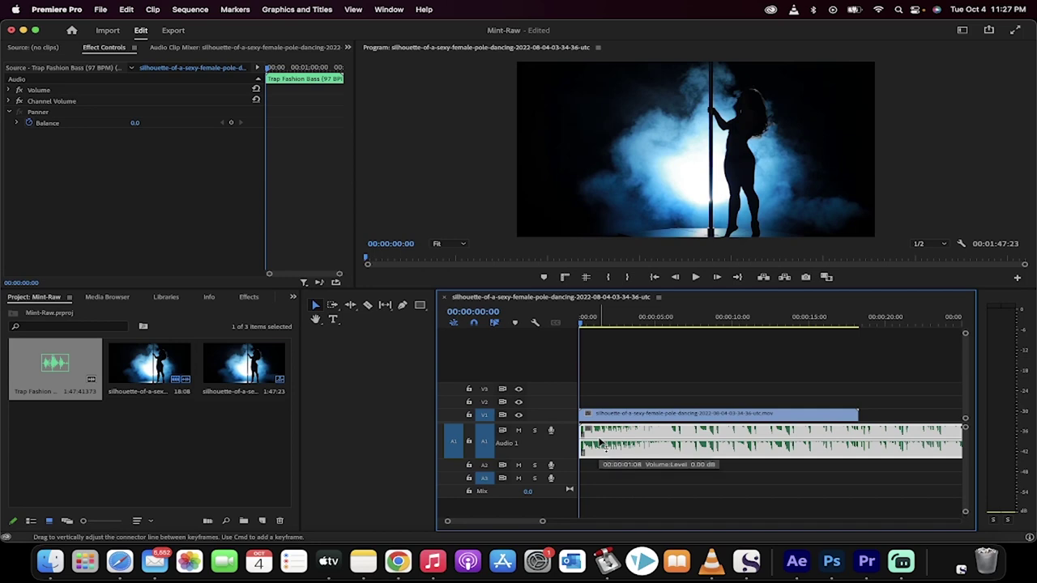
pyautogui.moveTo(600, 443); pyautogui.dragTo(600, 449)
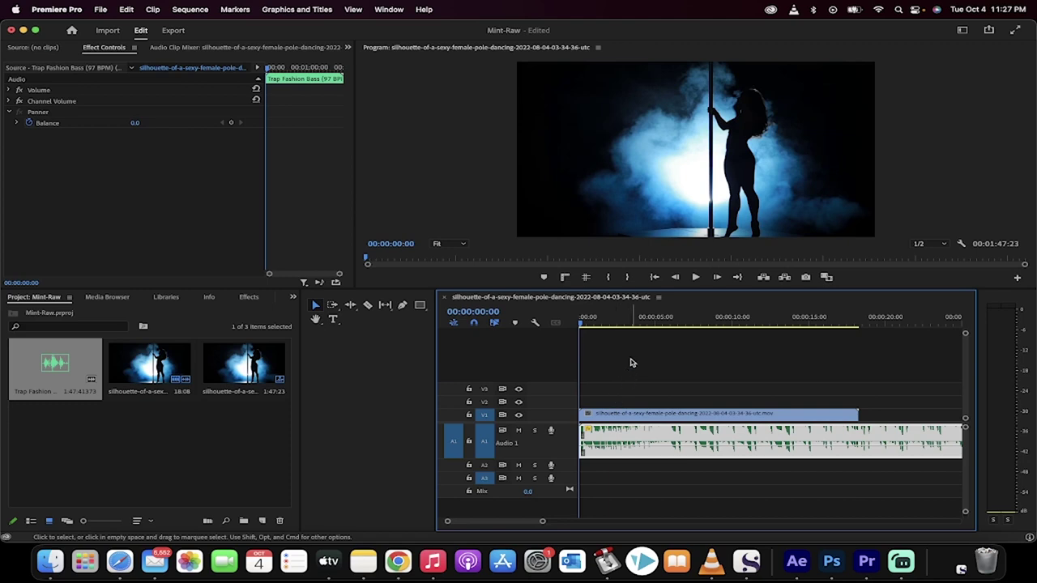
# Scrub and play through the music to find the bass drops near 5 and 8 seconds.
pyautogui.click(230, 457)
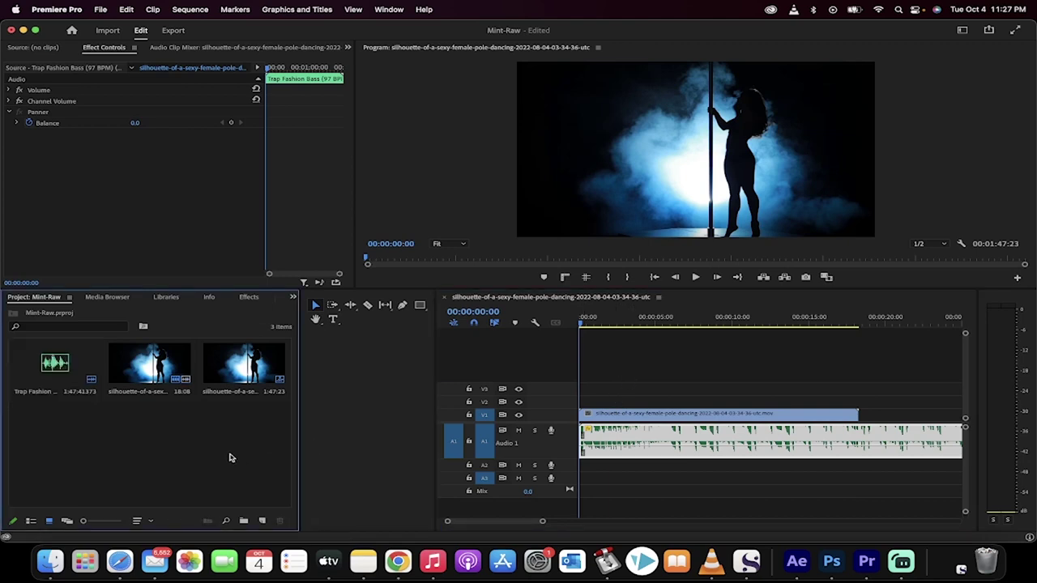
pyautogui.click(607, 322)
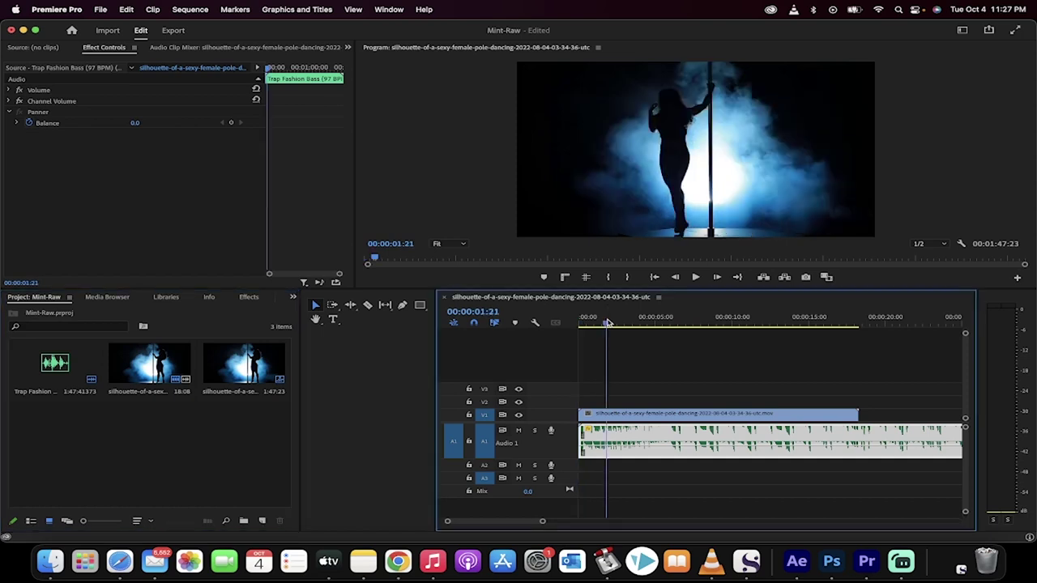
pyautogui.moveTo(606, 323); pyautogui.dragTo(640, 323)
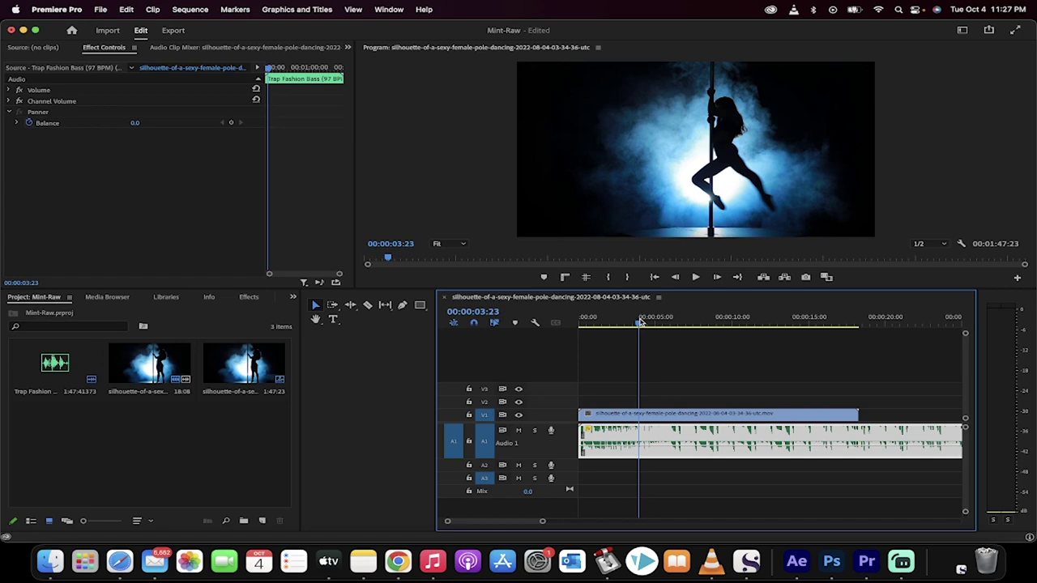
pyautogui.press('space')
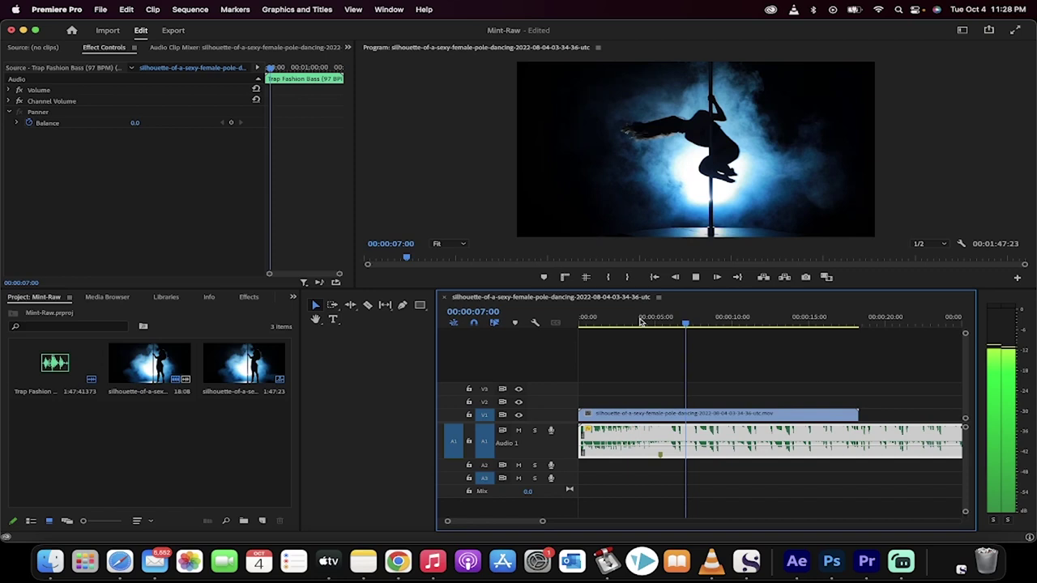
pyautogui.press('space')
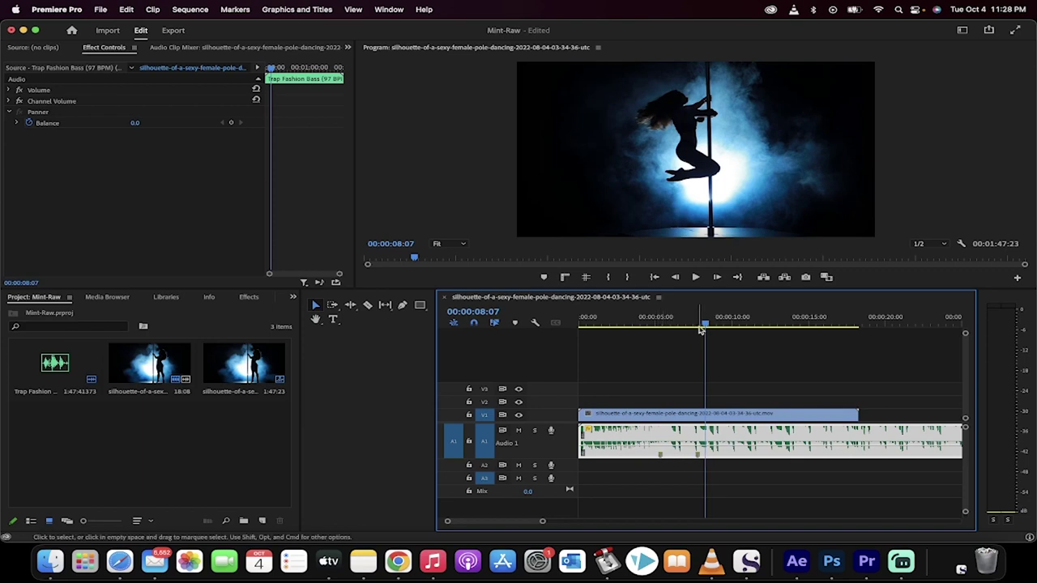
pyautogui.moveTo(702, 327); pyautogui.dragTo(659, 332)
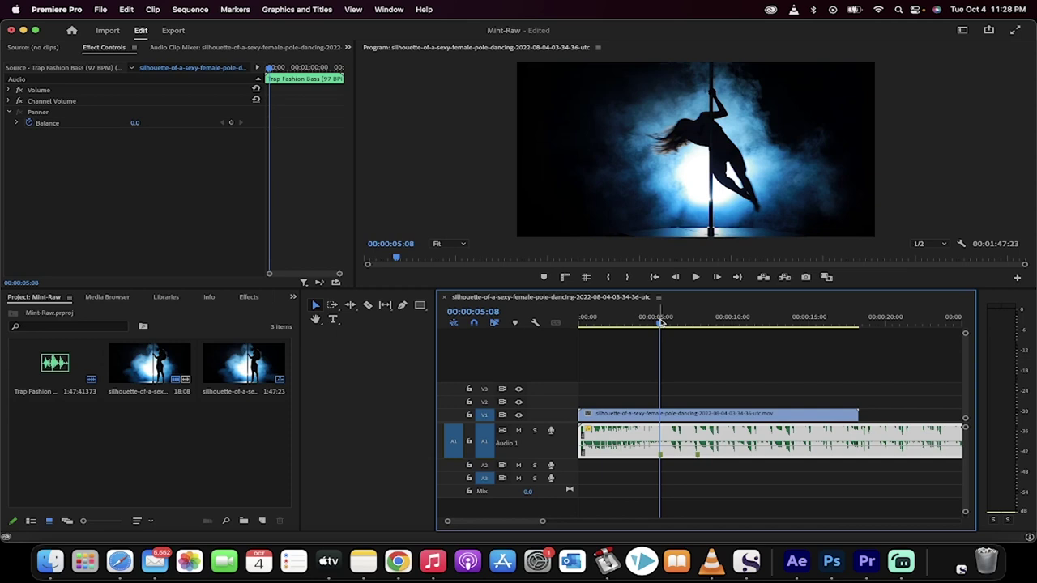
# Create a 1920×1080, 25 fps Adjustment Layer and drag it toward the timeline.
pyautogui.click(211, 428)
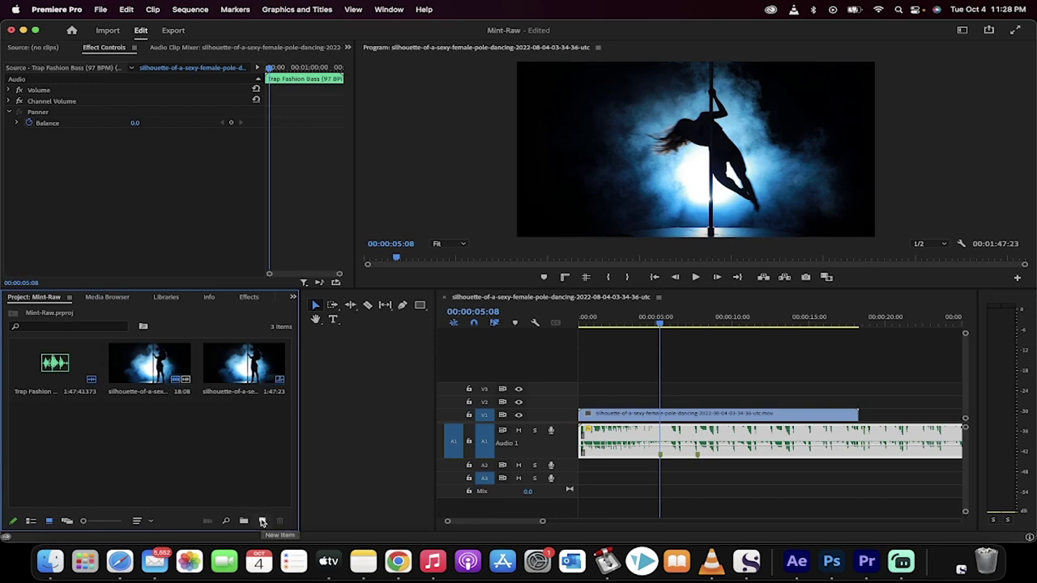
pyautogui.click(262, 521)
pyautogui.click(289, 449)
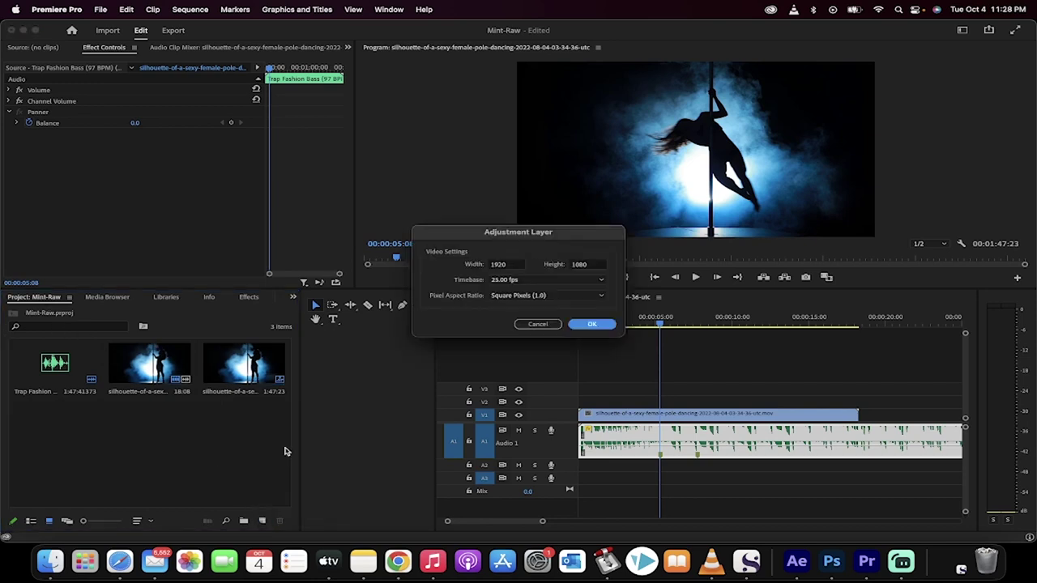
pyautogui.click(589, 324)
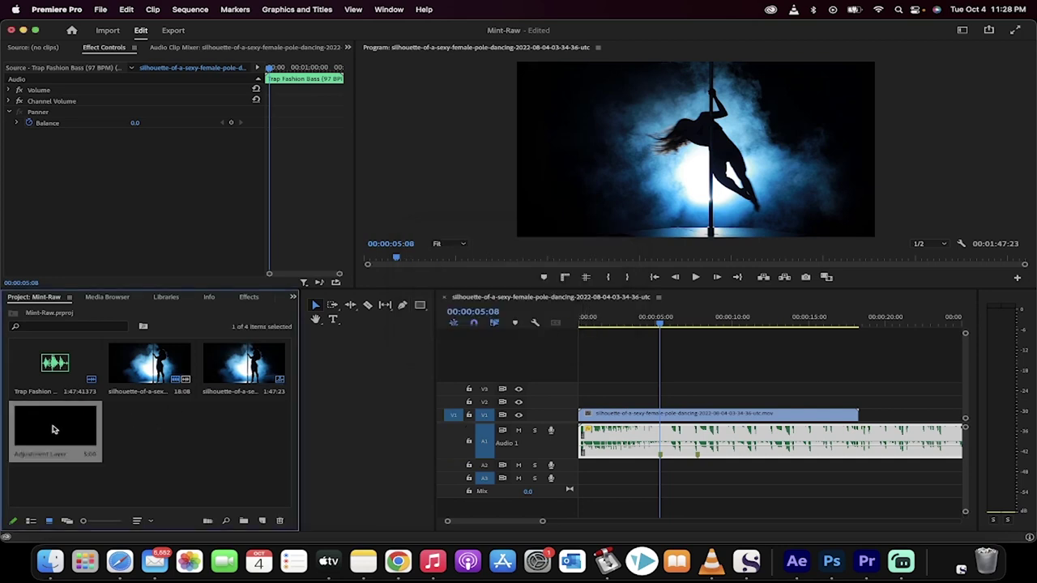
pyautogui.moveTo(139, 391); pyautogui.dragTo(728, 406)
# Drop the Adjustment Layer on V2 around 9½ seconds and preview from its start.
pyautogui.click(740, 323)
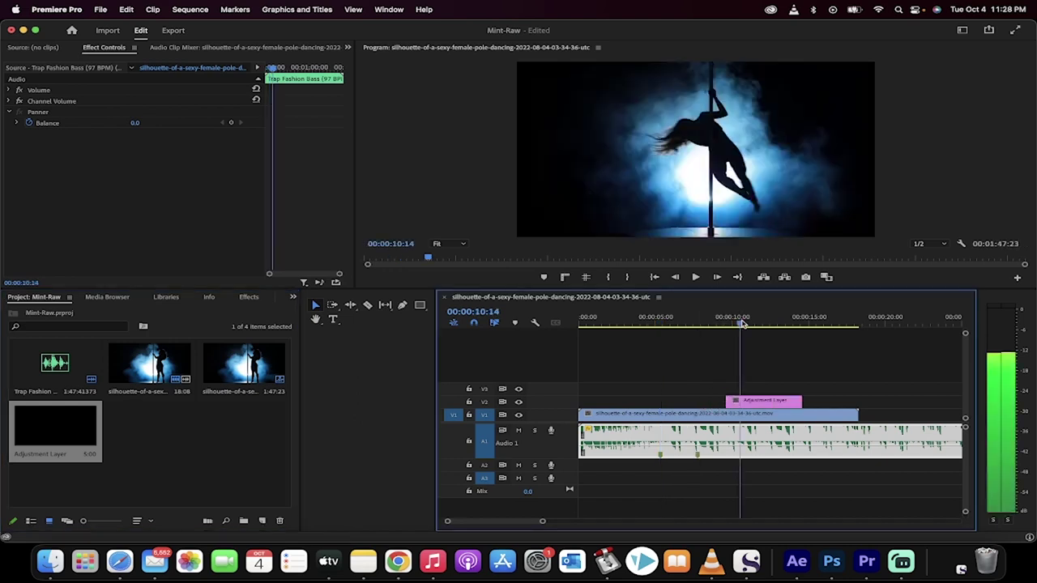
pyautogui.moveTo(739, 323); pyautogui.dragTo(726, 323)
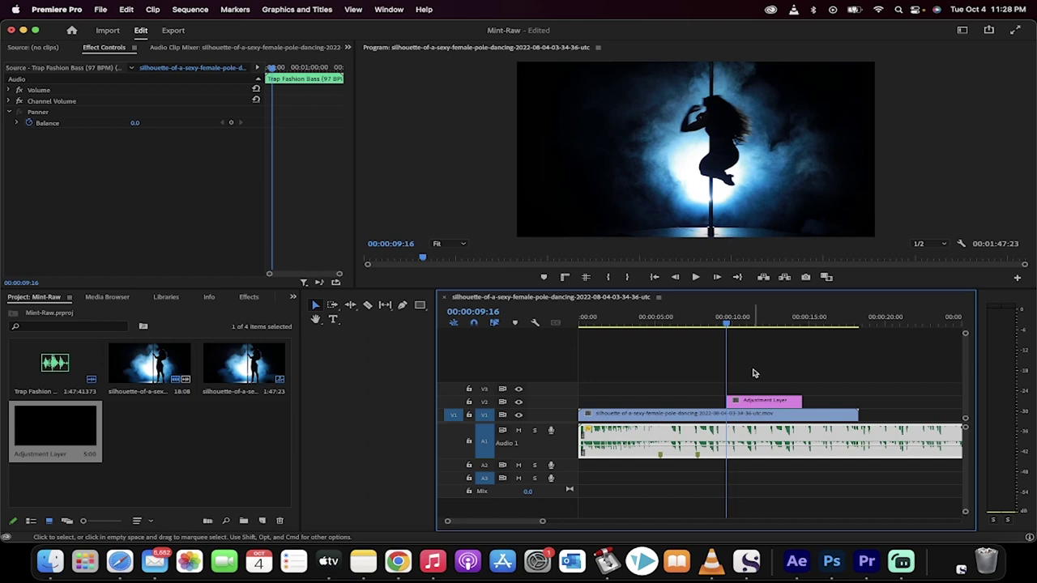
pyautogui.press('space')
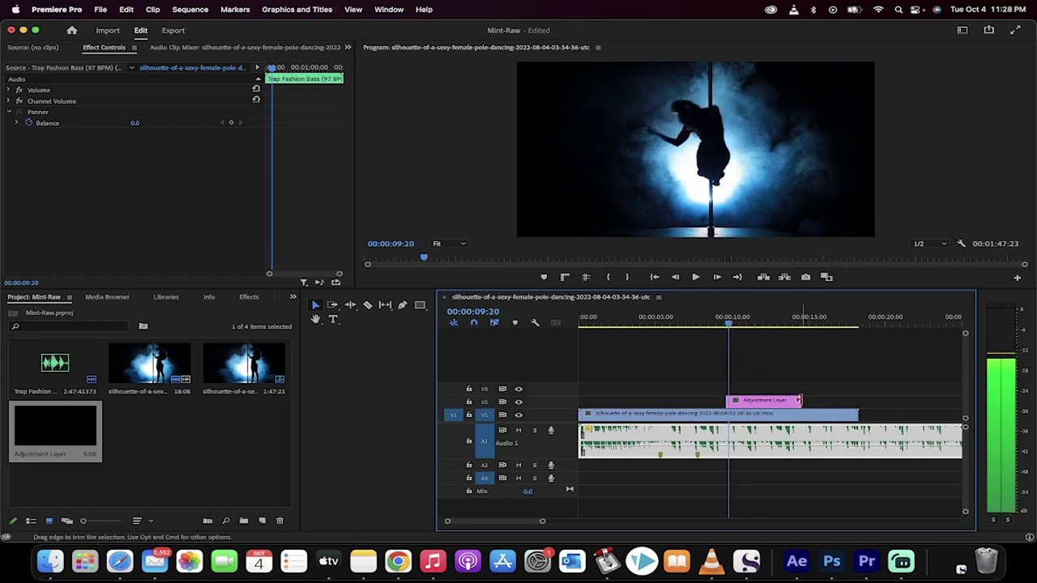
# Trim the adjustment layer to a brief clip and slide it along V2 to about 5 seconds.
pyautogui.moveTo(801, 401); pyautogui.dragTo(729, 402)
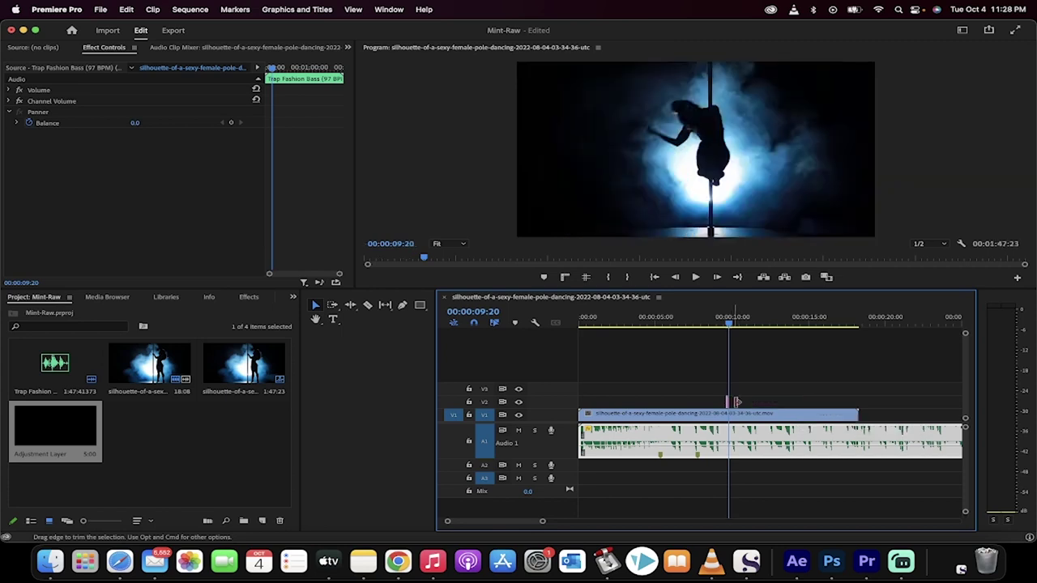
pyautogui.keyDown('alt'); pyautogui.scroll(3, 762, 382); pyautogui.keyUp('alt')
pyautogui.scroll(2, 762, 382)
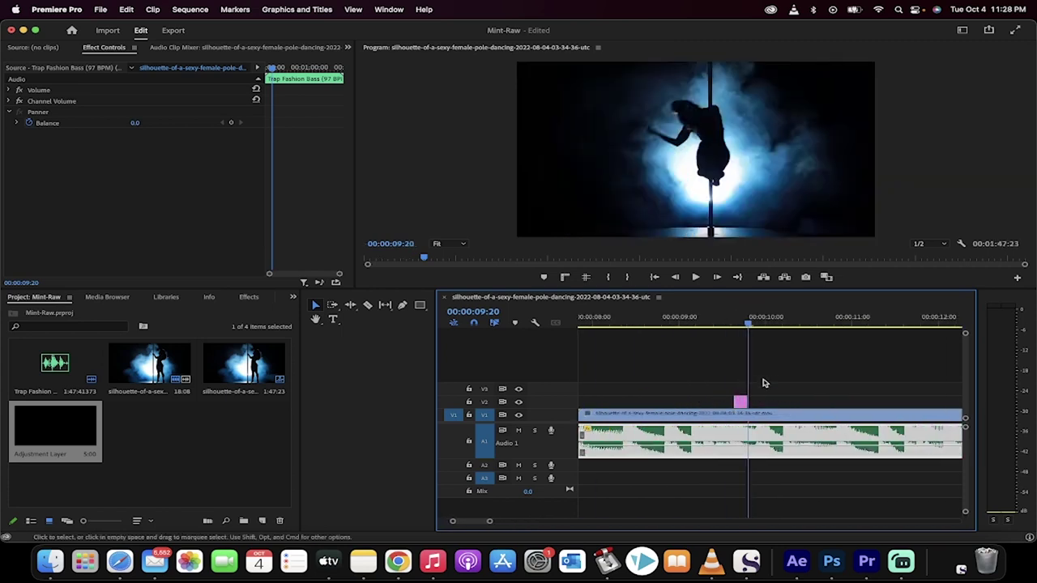
pyautogui.scroll(-3, 763, 383)
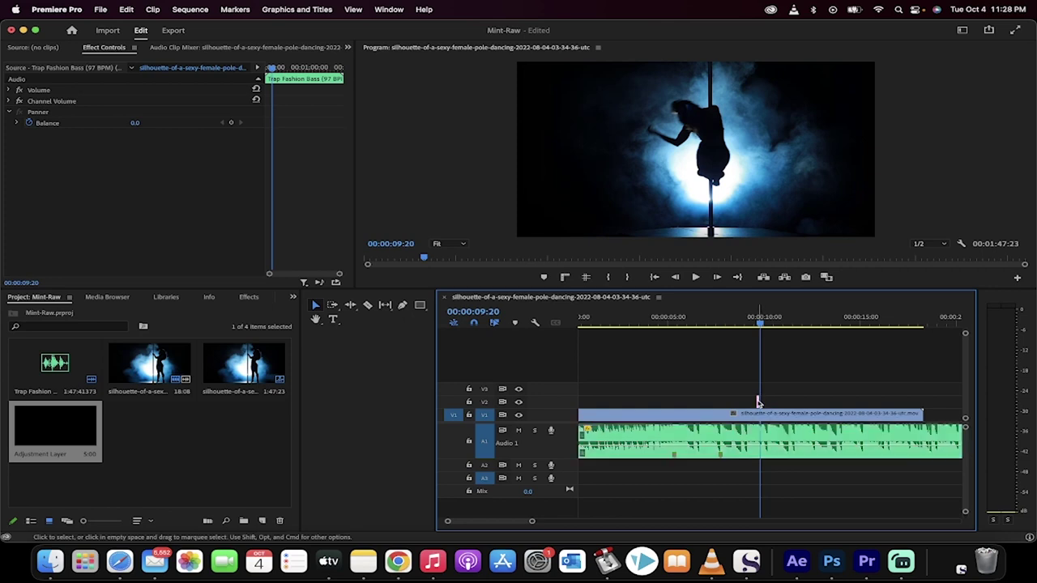
pyautogui.moveTo(758, 402); pyautogui.dragTo(682, 406)
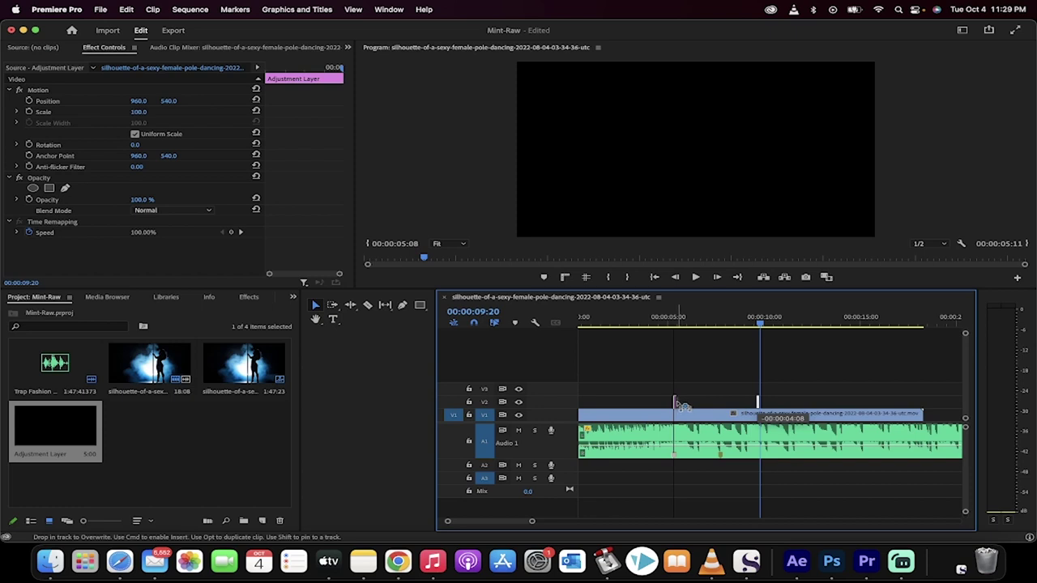
pyautogui.moveTo(683, 405); pyautogui.dragTo(682, 405)
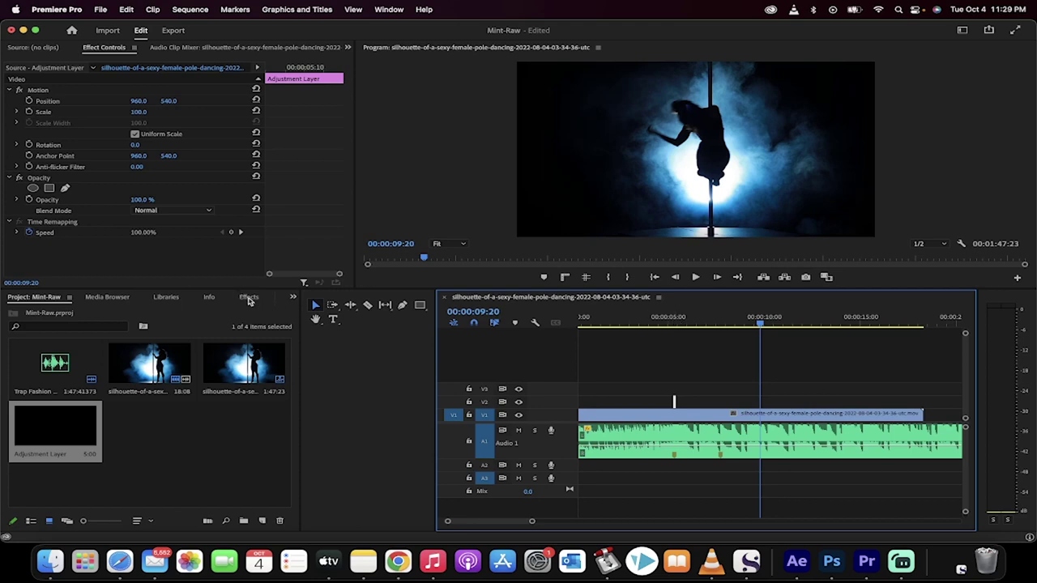
# Search the effects for 'magnif' and drag Magnify onto the short adjustment layer at 5 seconds.
pyautogui.click(248, 298)
pyautogui.click(70, 315)
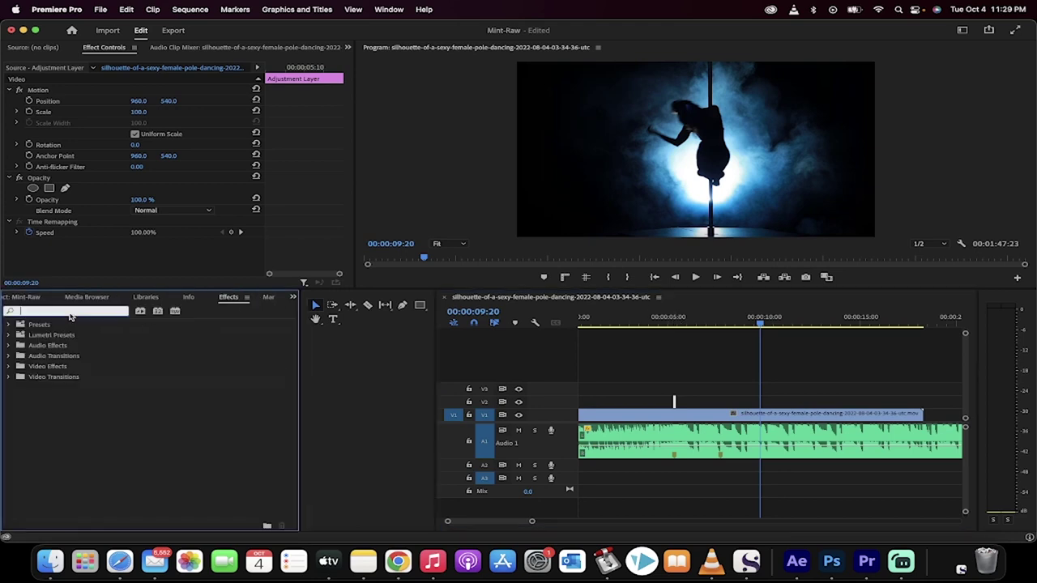
pyautogui.write('magnify')
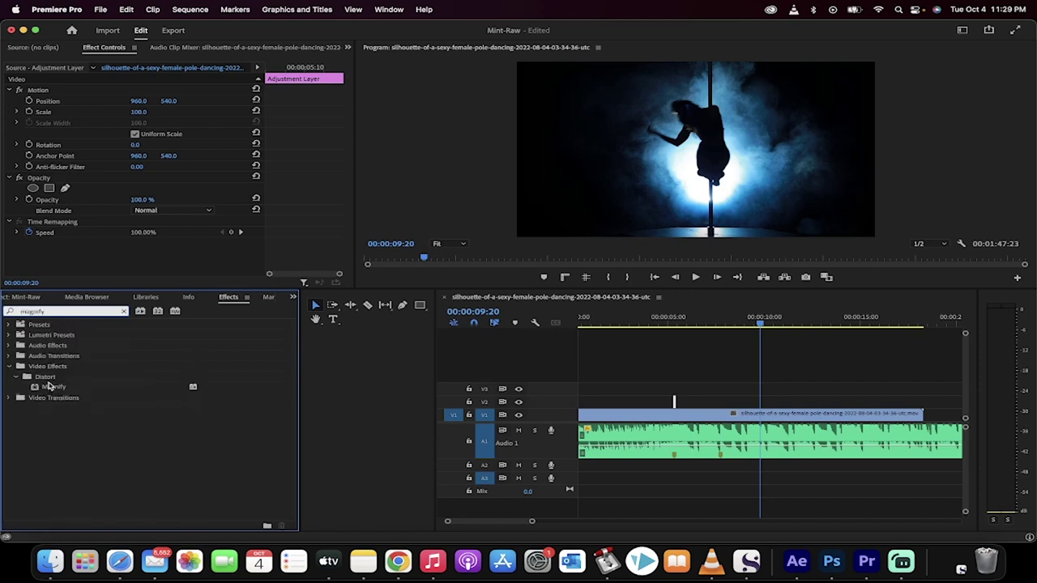
pyautogui.moveTo(51, 387); pyautogui.dragTo(675, 402)
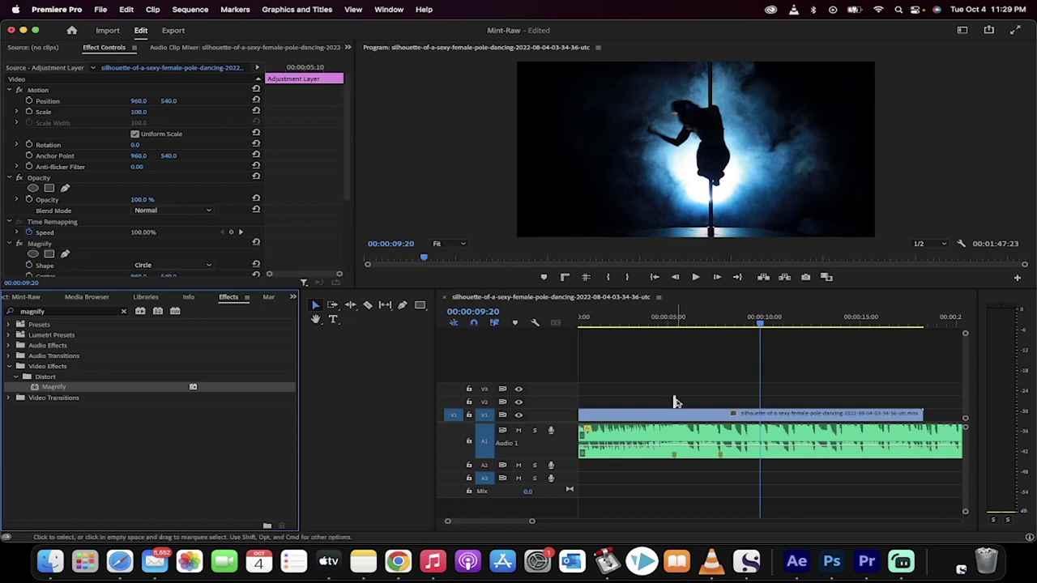
pyautogui.click(672, 322)
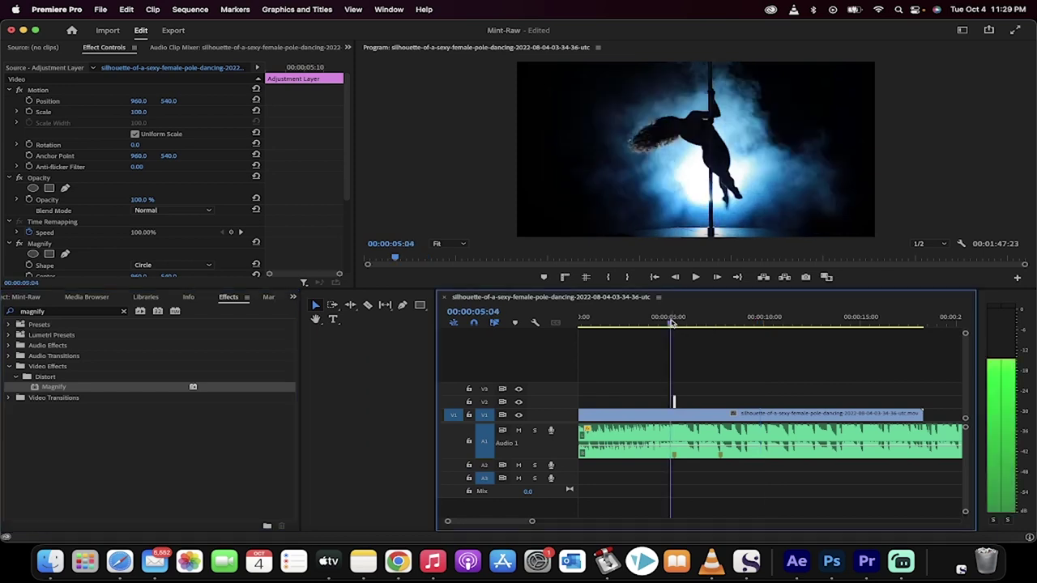
pyautogui.moveTo(671, 322); pyautogui.dragTo(674, 322)
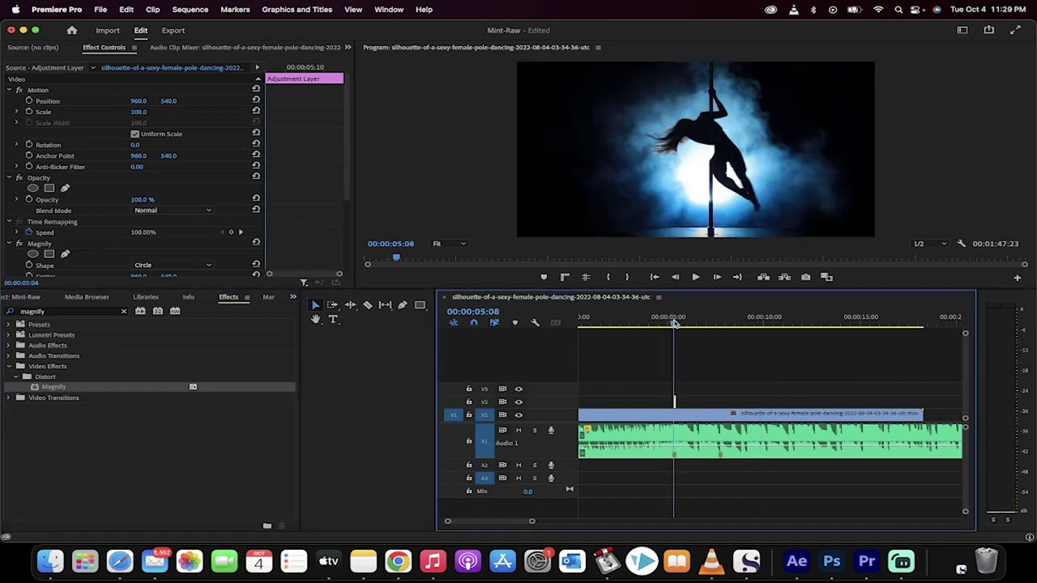
pyautogui.click(48, 244)
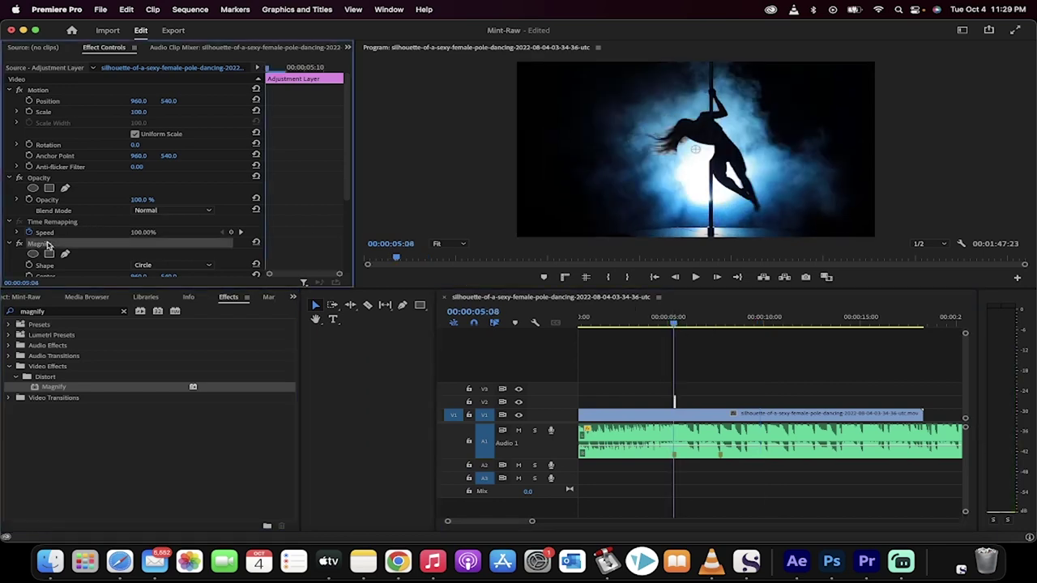
# Raise the Magnify Size from 100 to 110 and preview the effect.
pyautogui.scroll(-2, 48, 239)
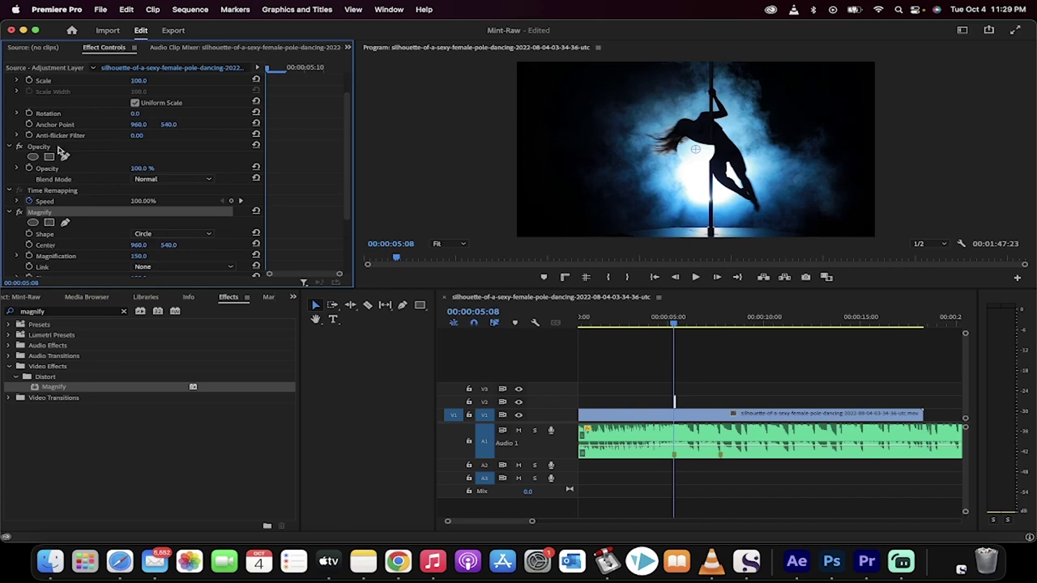
pyautogui.scroll(-4, 51, 213)
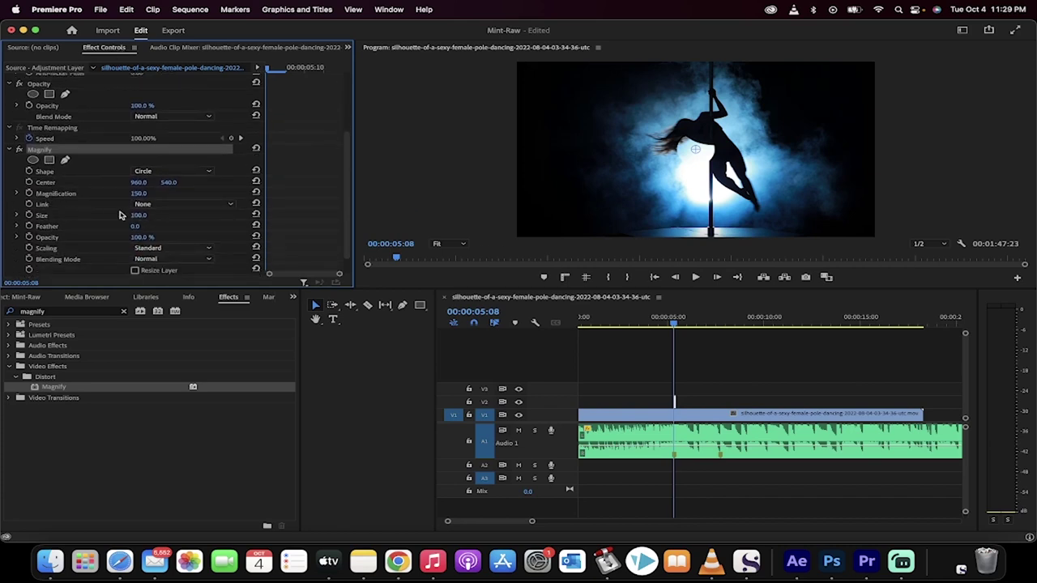
pyautogui.moveTo(138, 215)
pyautogui.mouseDown()
pyautogui.moveTo(186, 214)
pyautogui.moveTo(150, 215)
pyautogui.mouseUp()
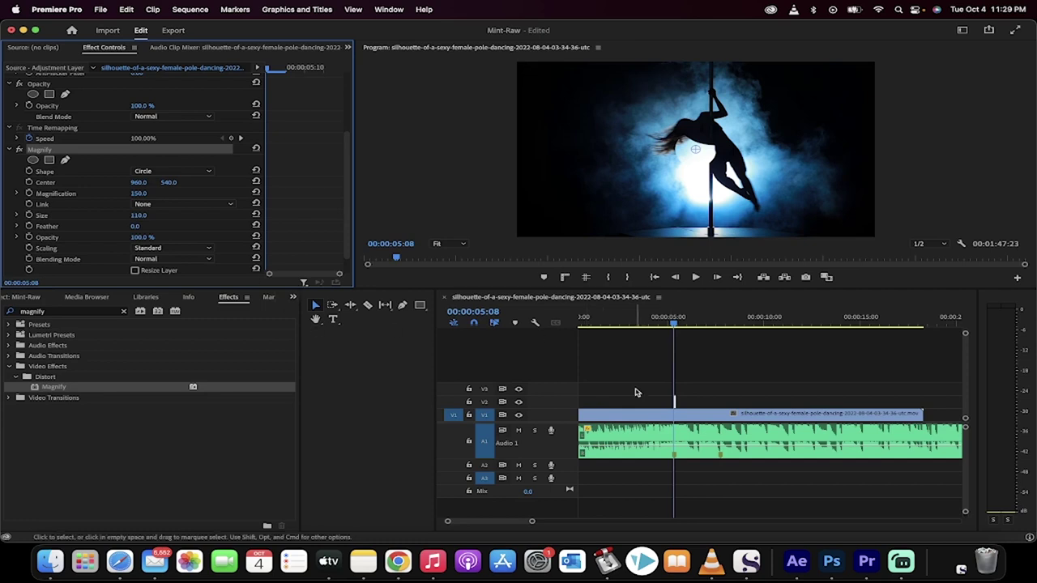
pyautogui.press('space')
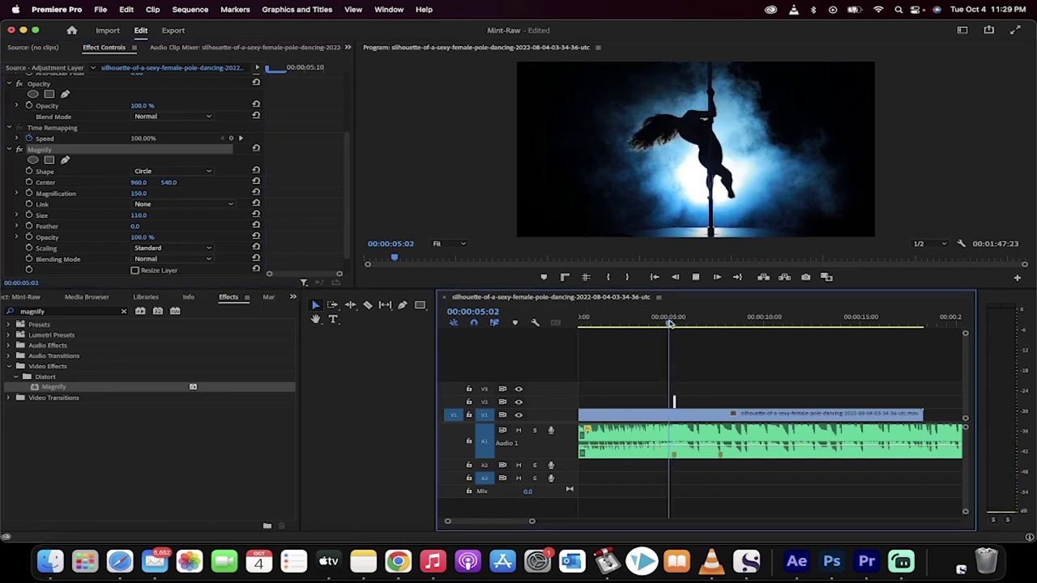
pyautogui.press('space')
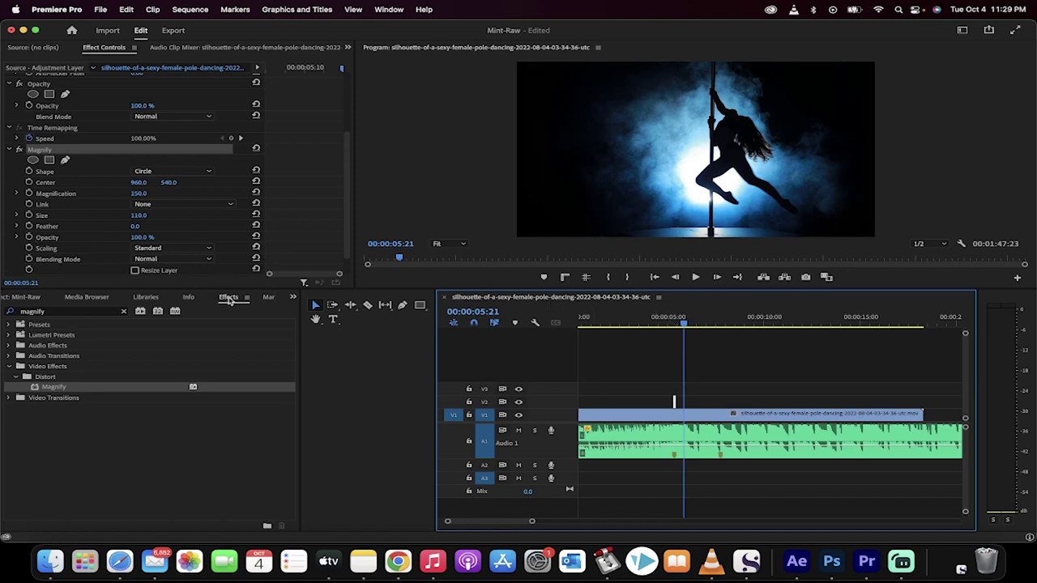
# Search the effects for 'blur', apply Fast Blur to the adjustment layer, and open its settings.
pyautogui.click(124, 311)
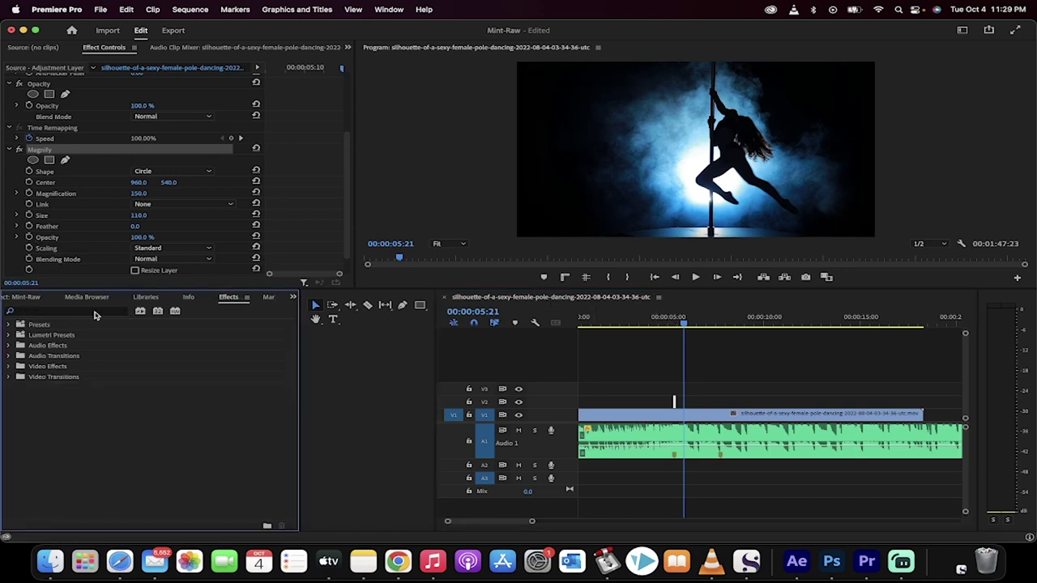
pyautogui.click(94, 313)
pyautogui.write('blur')
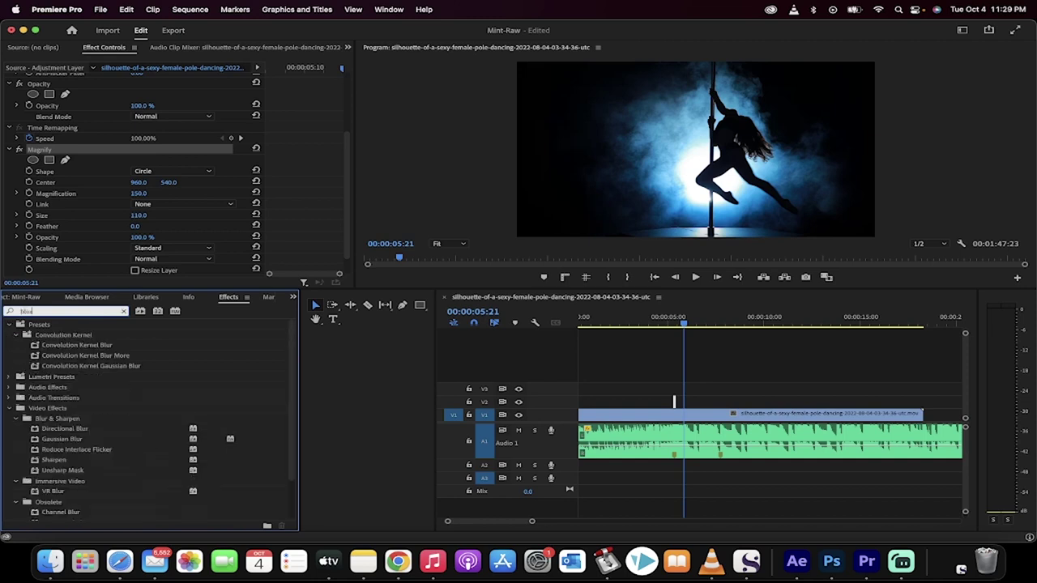
pyautogui.scroll(-3, 89, 452)
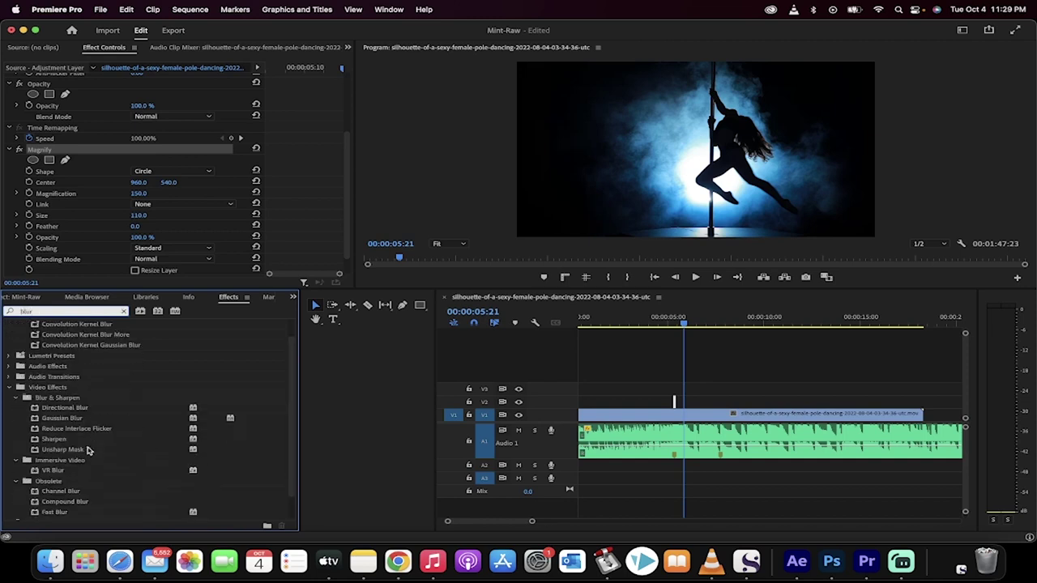
pyautogui.click(59, 485)
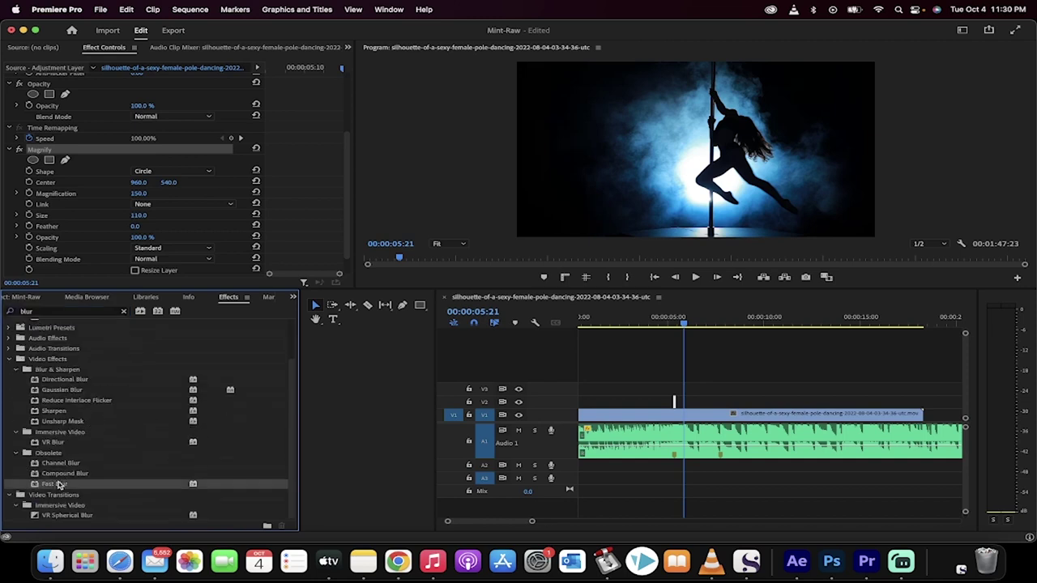
pyautogui.moveTo(50, 487); pyautogui.dragTo(674, 402)
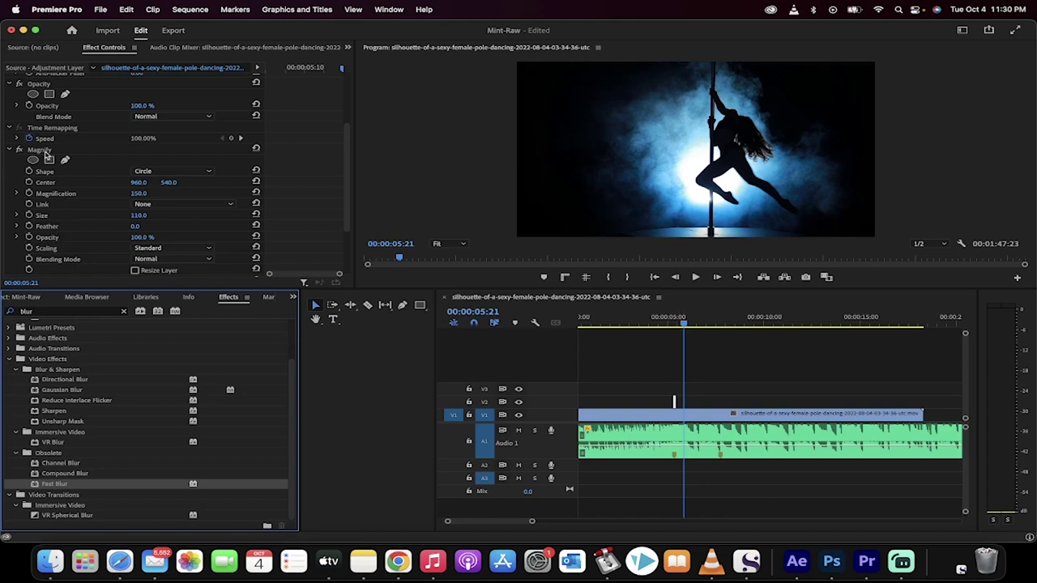
pyautogui.scroll(-3, 47, 155)
pyautogui.click(42, 206)
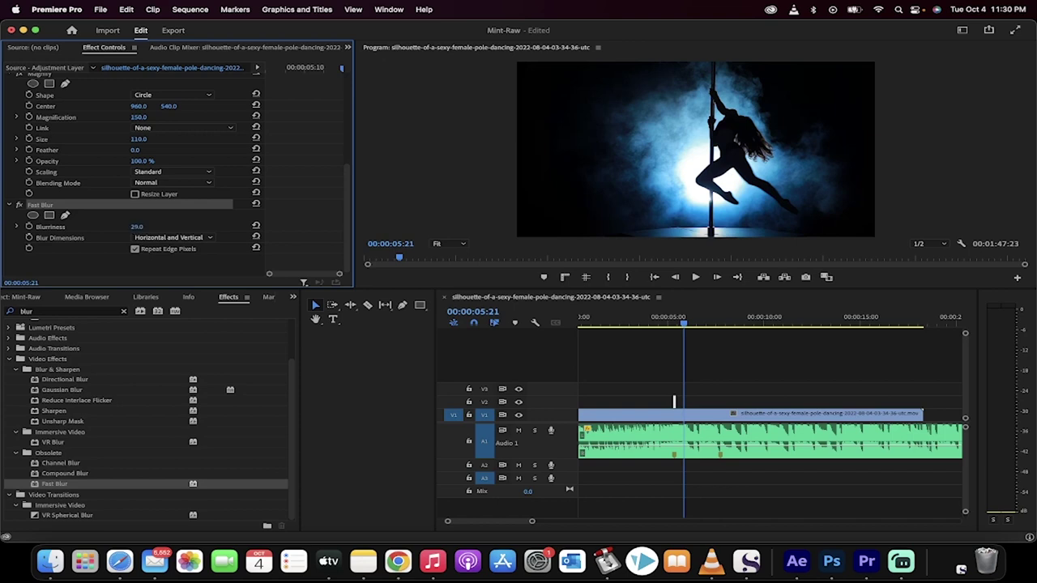
pyautogui.click(685, 324)
pyautogui.moveTo(684, 324); pyautogui.dragTo(666, 326)
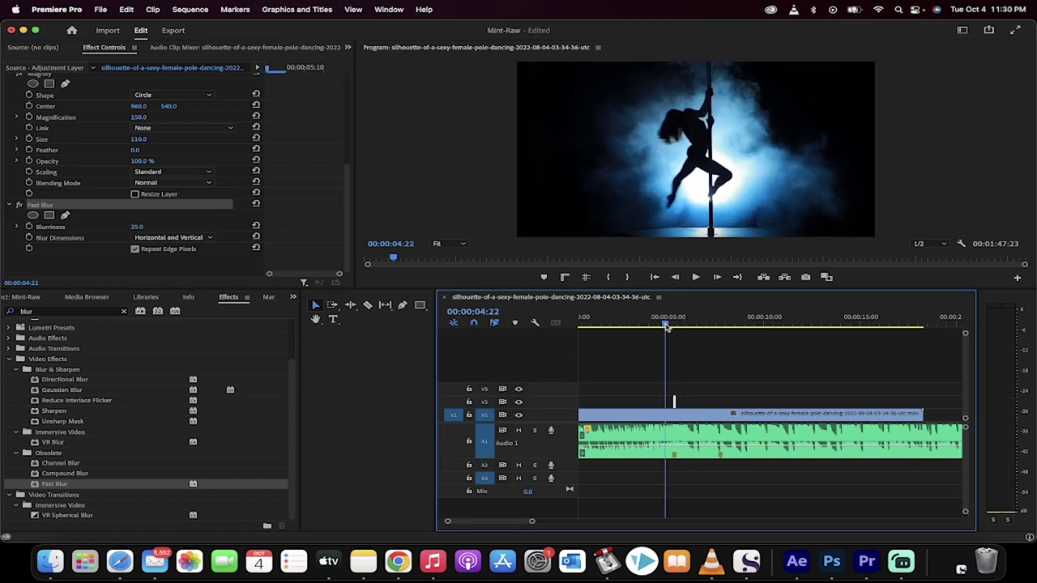
pyautogui.press('space')
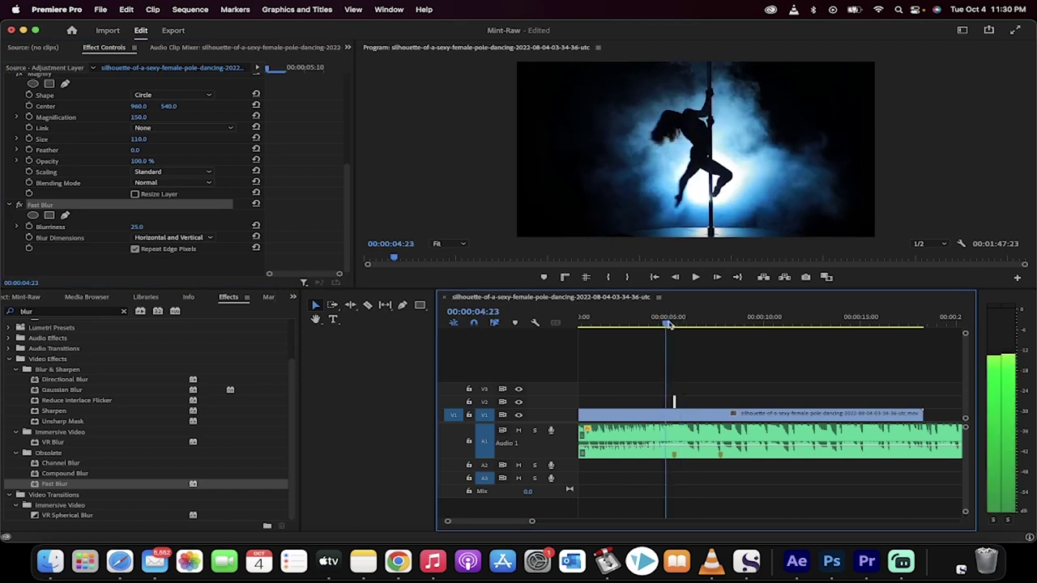
pyautogui.press('space')
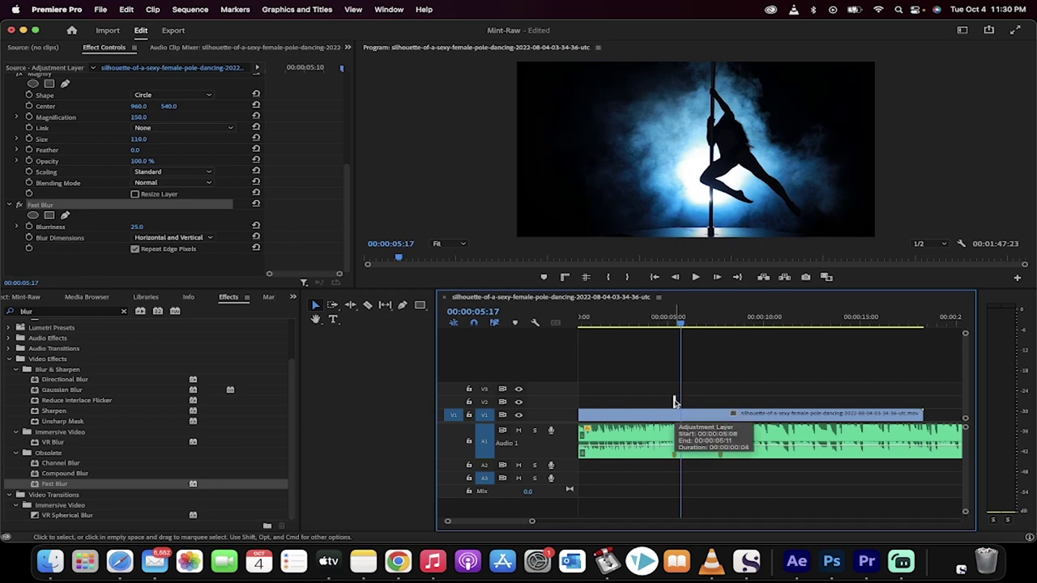
# Duplicate the effected adjustment layer two seconds later on V2, near 7½ seconds, and preview both shakes.
pyautogui.moveTo(674, 403); pyautogui.dragTo(723, 404)
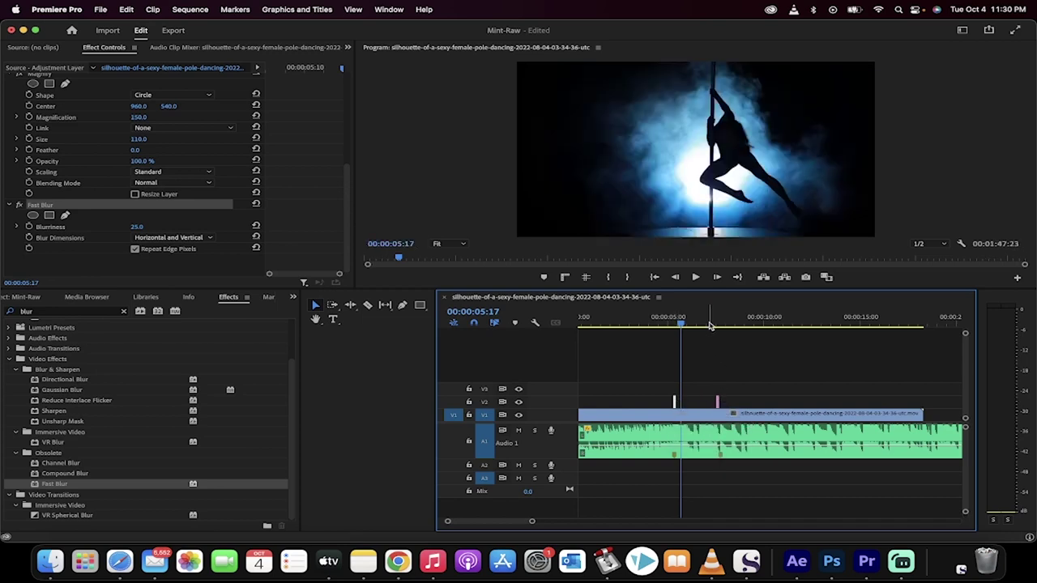
pyautogui.press('space')
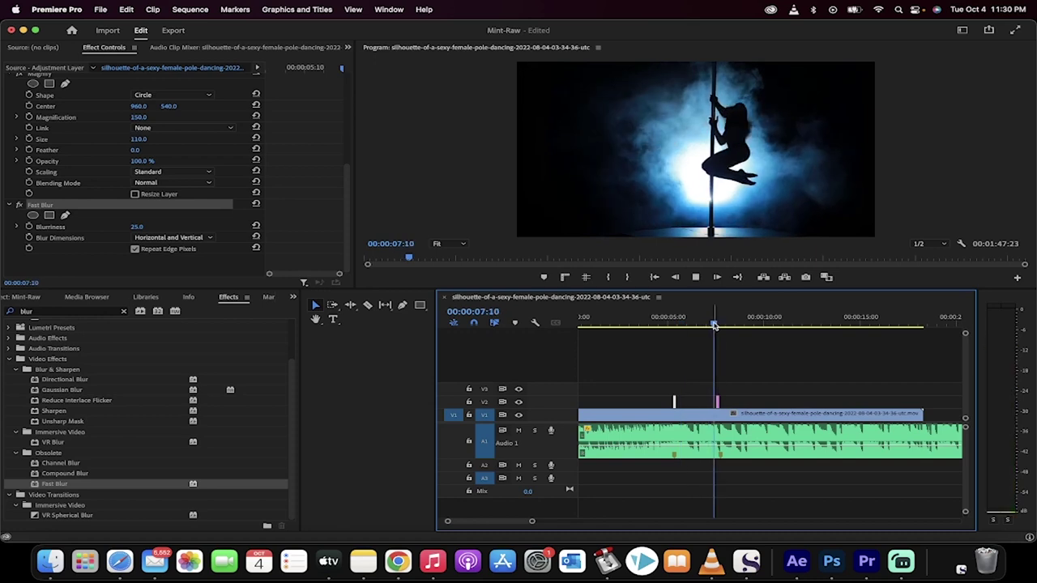
pyautogui.press('space')
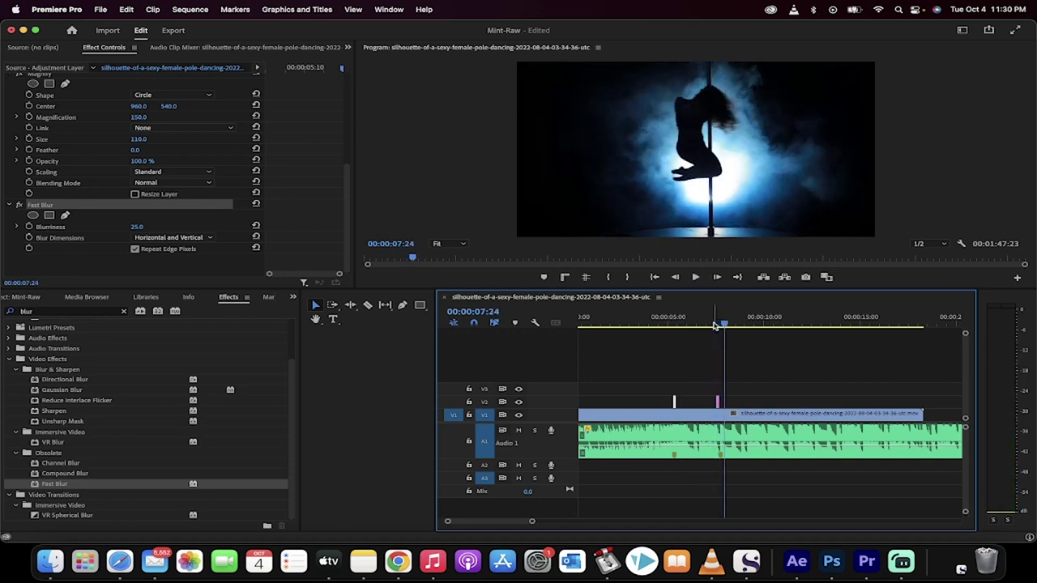